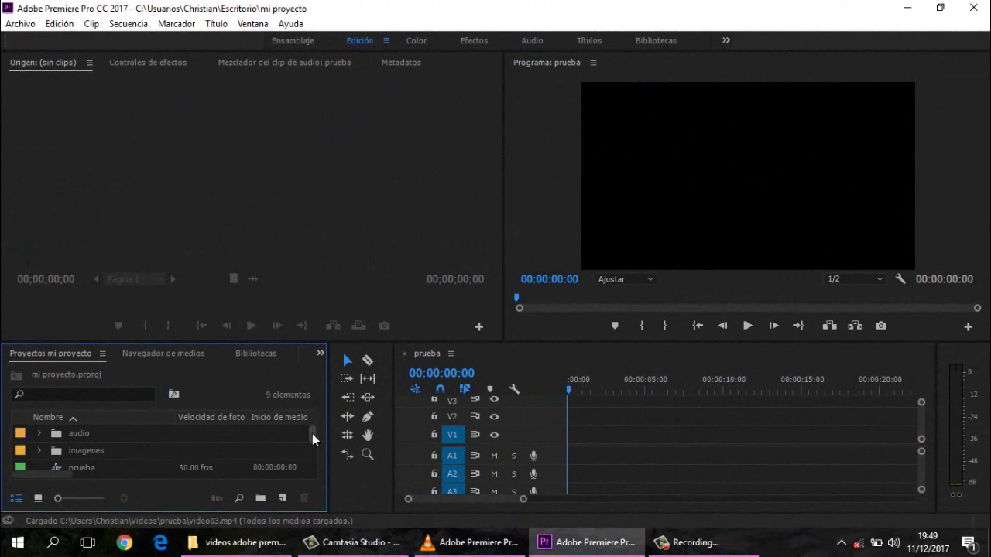
# Preview horizonte 1.MP4 in the Source monitor and drop it at the start of prueba on V1/A1
pyautogui.moveTo(312, 433); pyautogui.dragTo(314, 448)
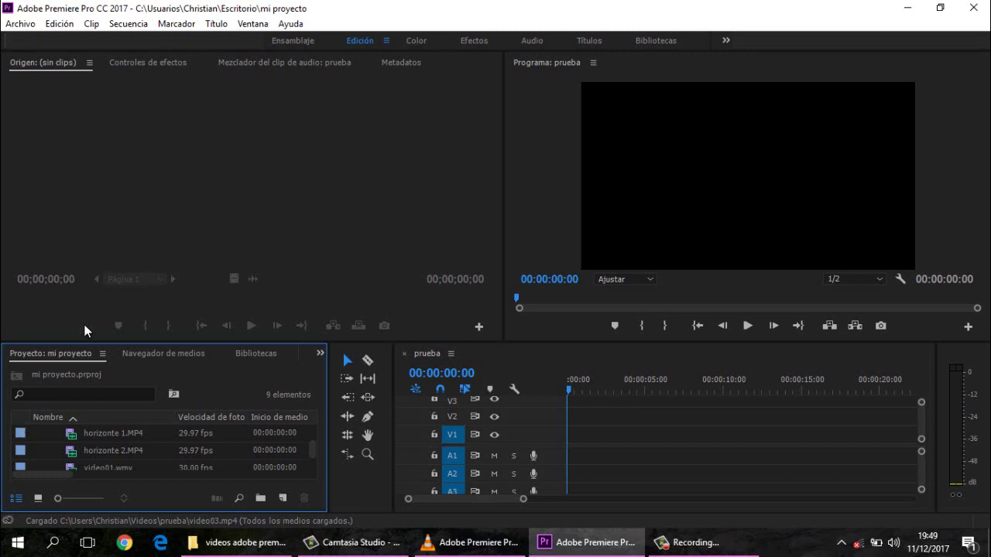
pyautogui.doubleClick(22, 438)
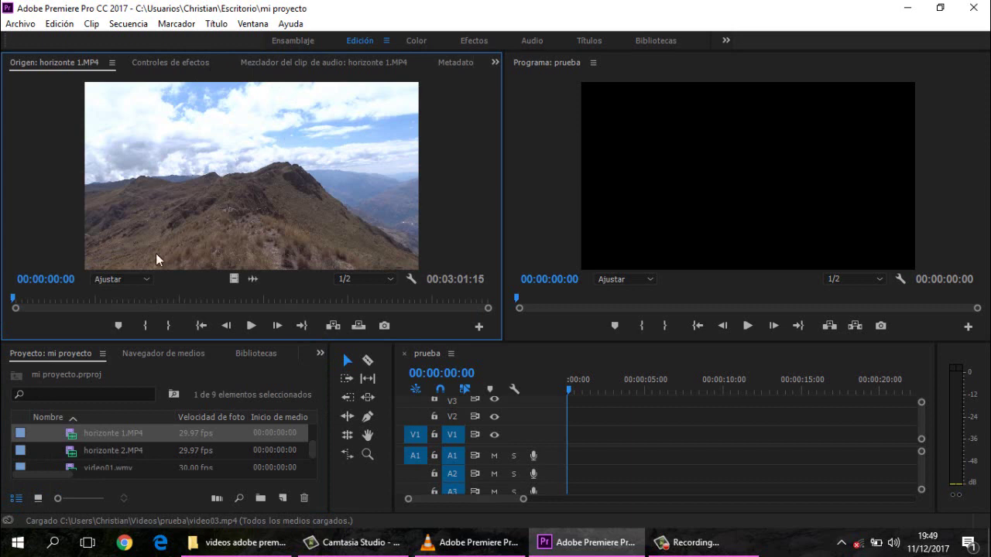
pyautogui.click(21, 435)
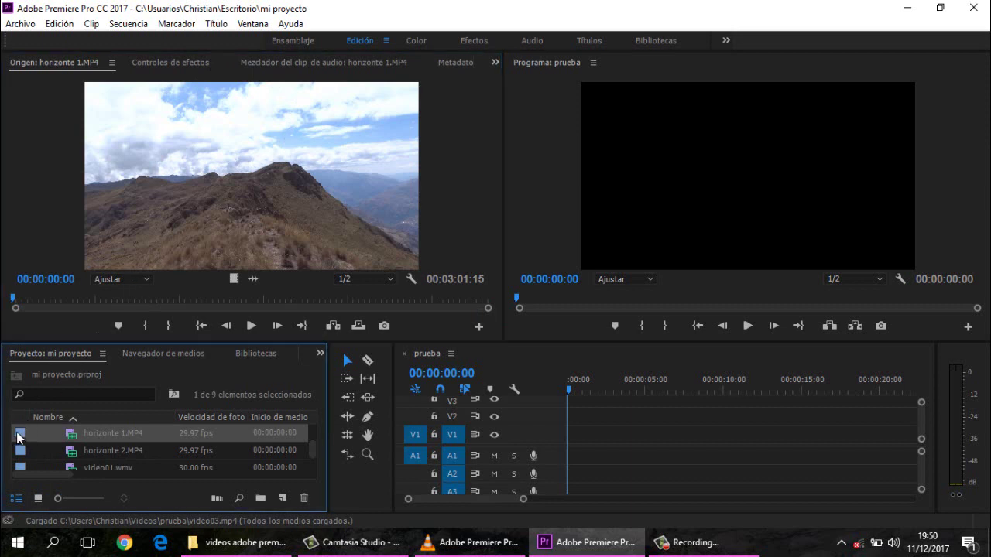
pyautogui.scroll(3, 148, 431)
pyautogui.moveTo(148, 430); pyautogui.dragTo(577, 441)
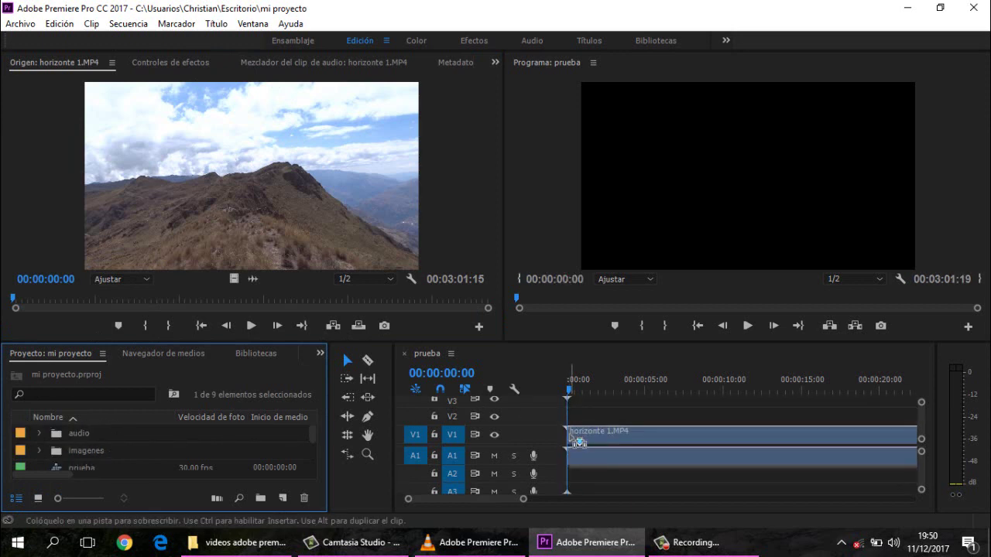
pyautogui.moveTo(577, 440); pyautogui.dragTo(569, 435)
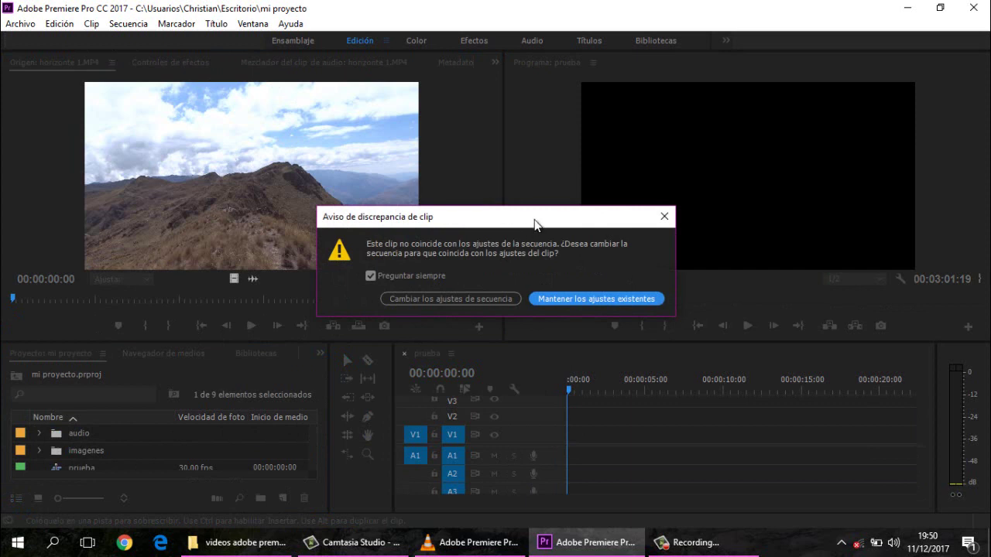
# Change the prueba sequence settings to match horizonte 1.MP4, then play the sequence back
pyautogui.click(459, 300)
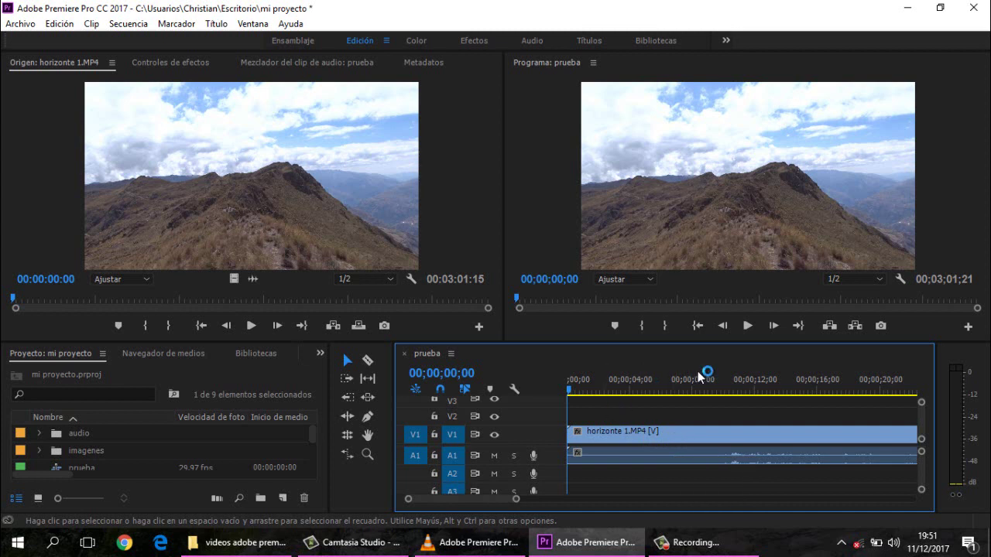
pyautogui.click(748, 329)
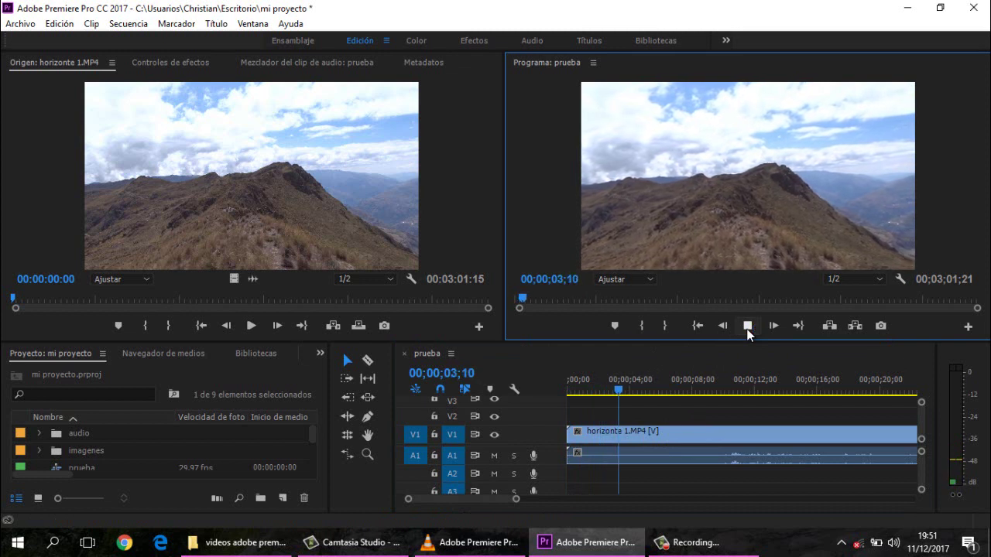
pyautogui.click(748, 327)
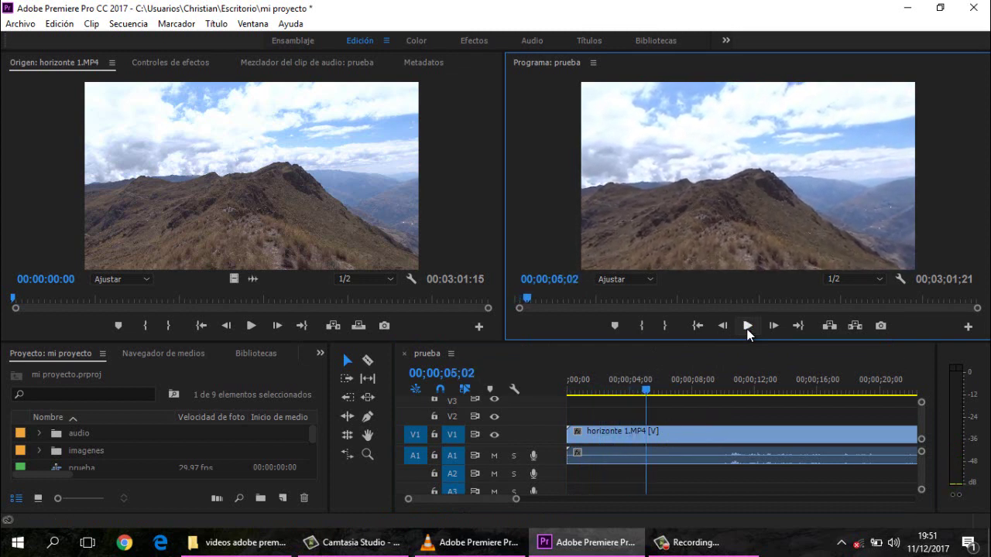
pyautogui.click(691, 434)
# Unlink horizonte 1.MP4's video from its audio in the timeline with Desvincular
pyautogui.moveTo(515, 500); pyautogui.dragTo(748, 506)
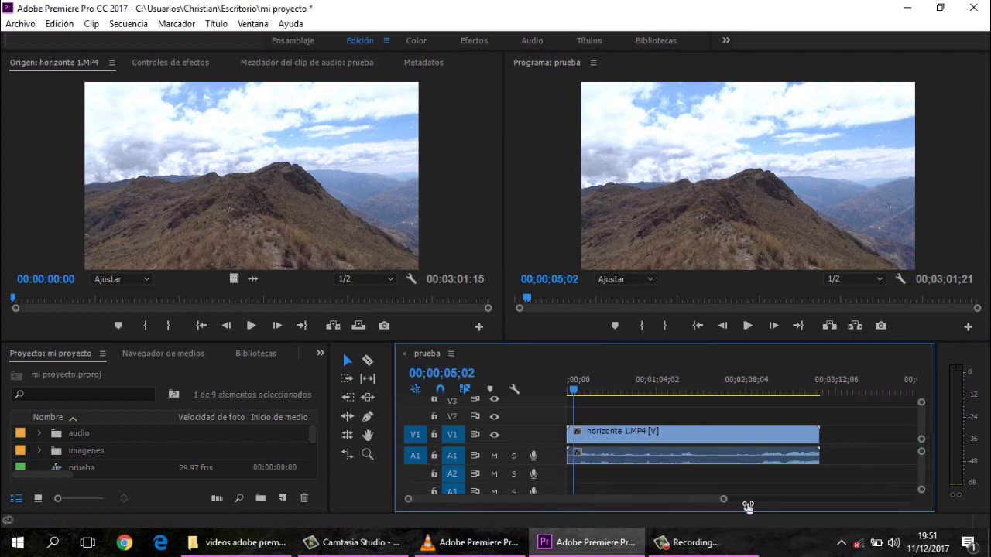
pyautogui.moveTo(747, 506); pyautogui.dragTo(736, 503)
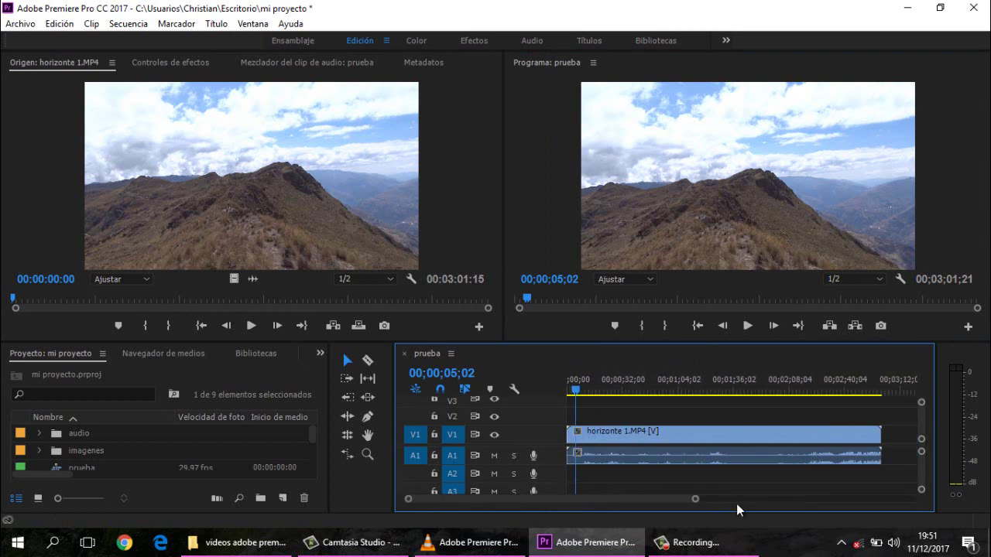
pyautogui.click(697, 439)
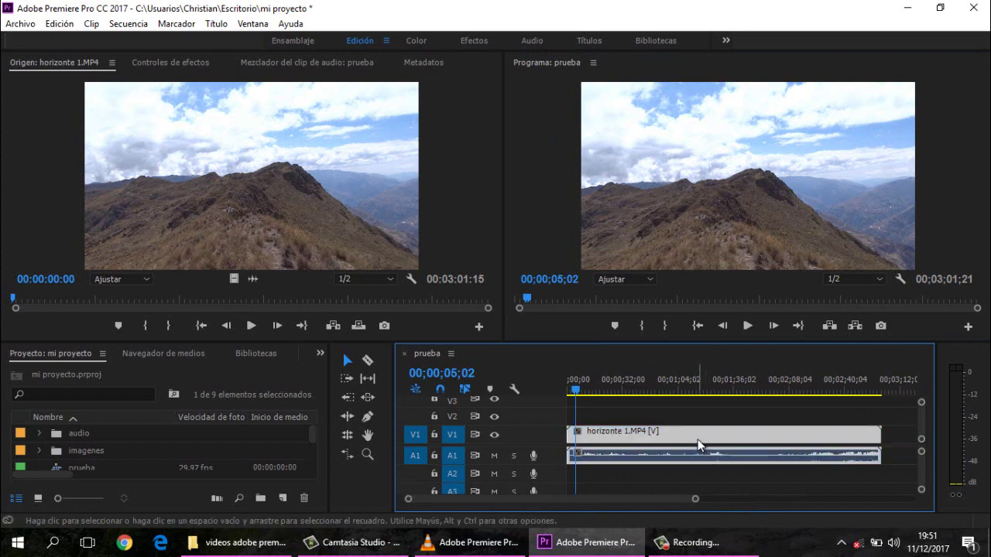
pyautogui.rightClick(698, 439)
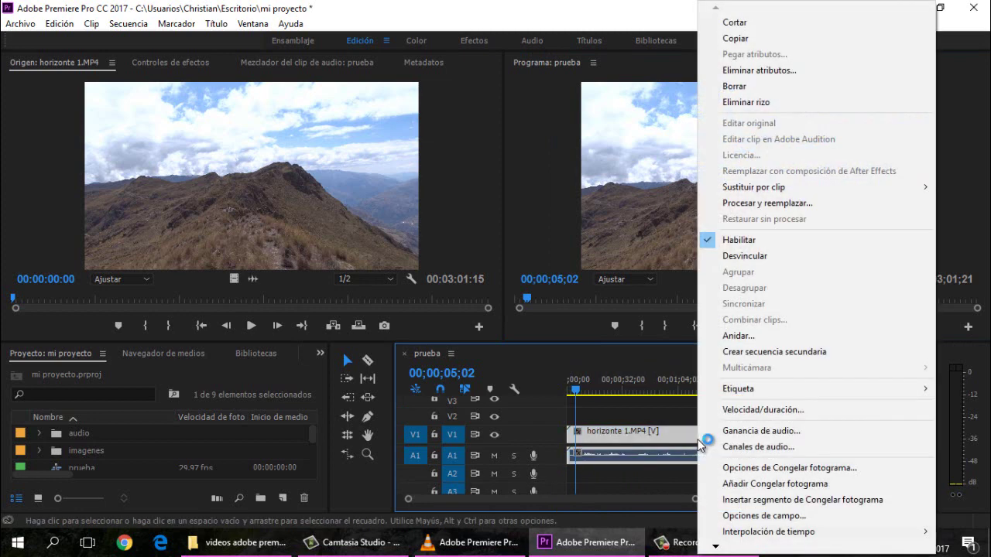
pyautogui.click(729, 255)
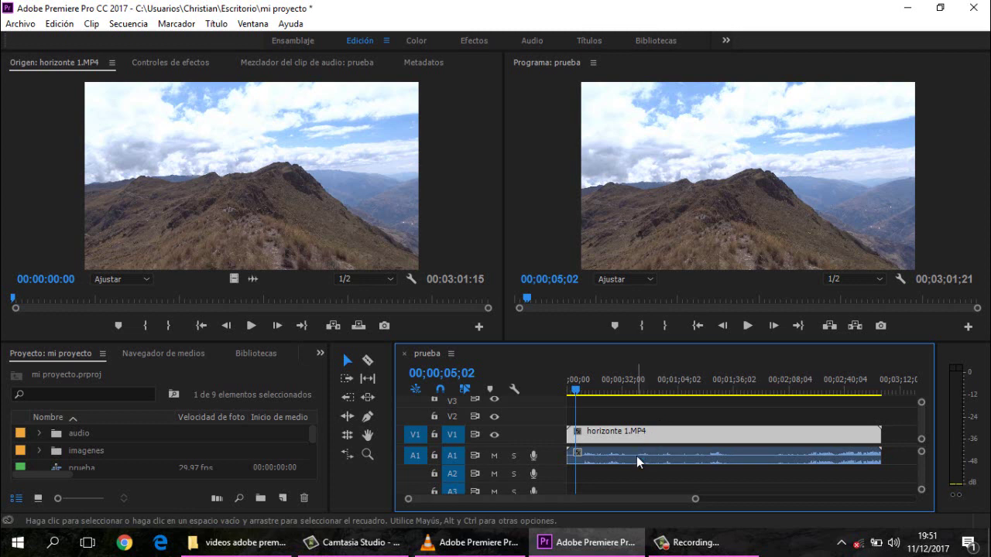
# Shift the V1 video about 30 seconds later and delete the separated A1 audio
pyautogui.moveTo(637, 456); pyautogui.dragTo(697, 457)
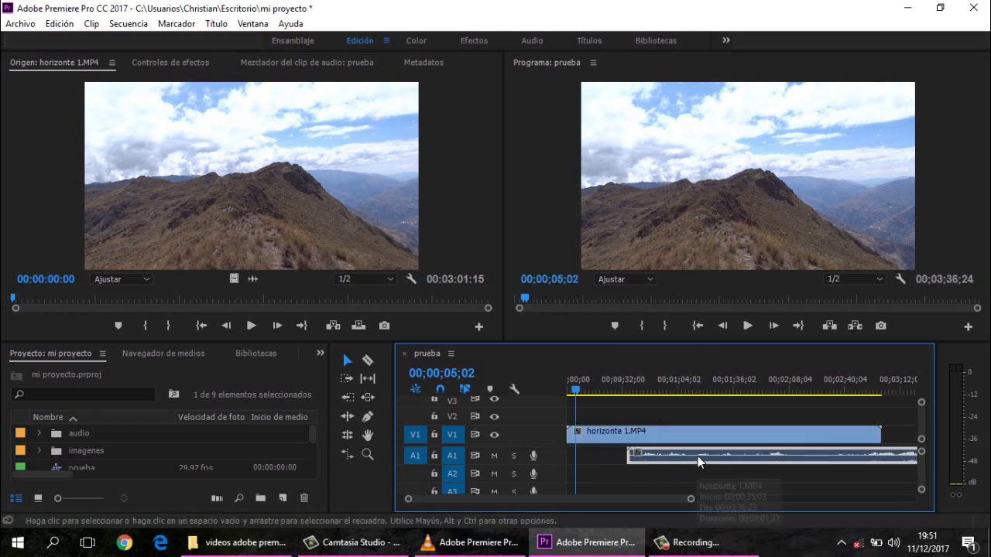
pyautogui.moveTo(692, 435)
pyautogui.mouseDown()
pyautogui.moveTo(743, 432)
pyautogui.moveTo(742, 442)
pyautogui.moveTo(670, 460)
pyautogui.mouseUp()
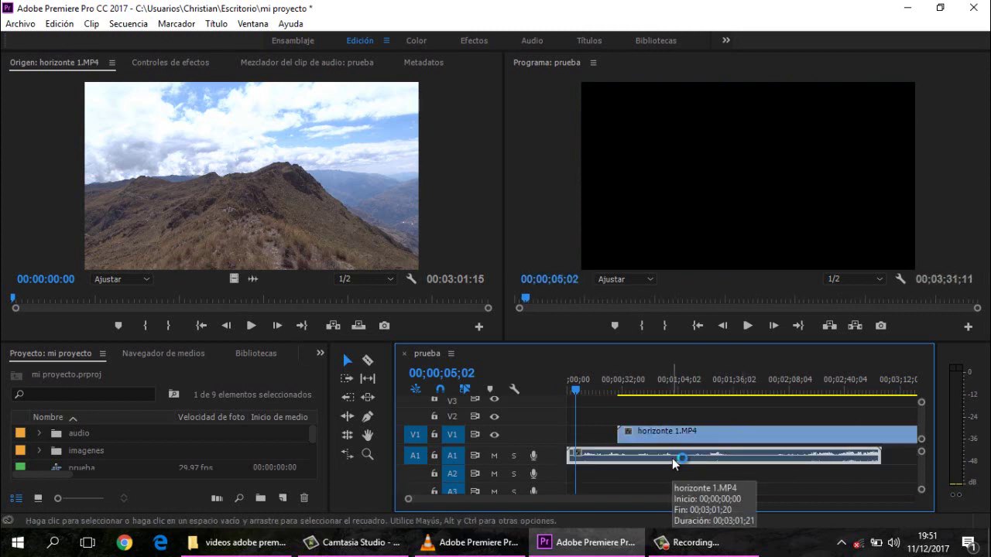
pyautogui.press('Delete')
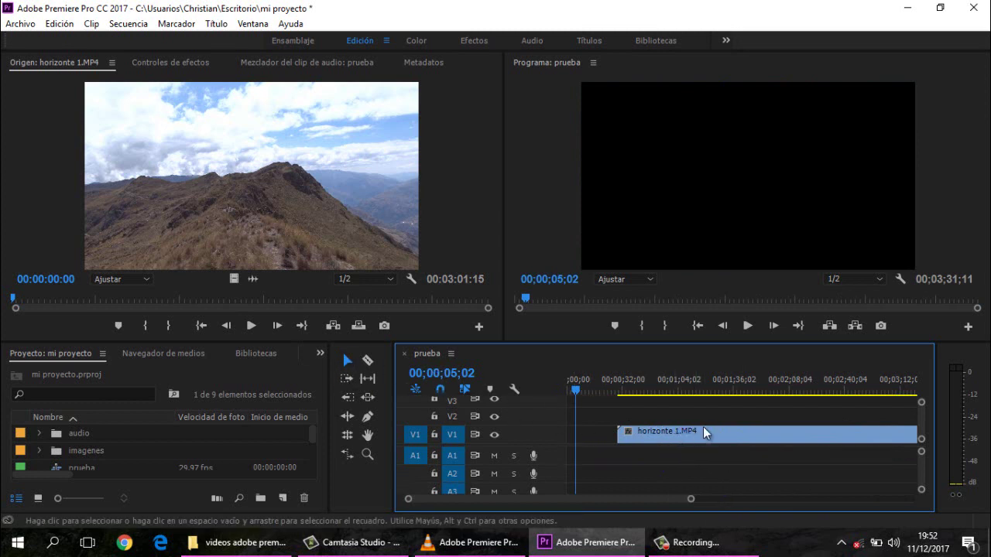
# Move the V1 clip back to 00;00 and undo three times to restore its linked A1 audio
pyautogui.doubleClick(702, 433)
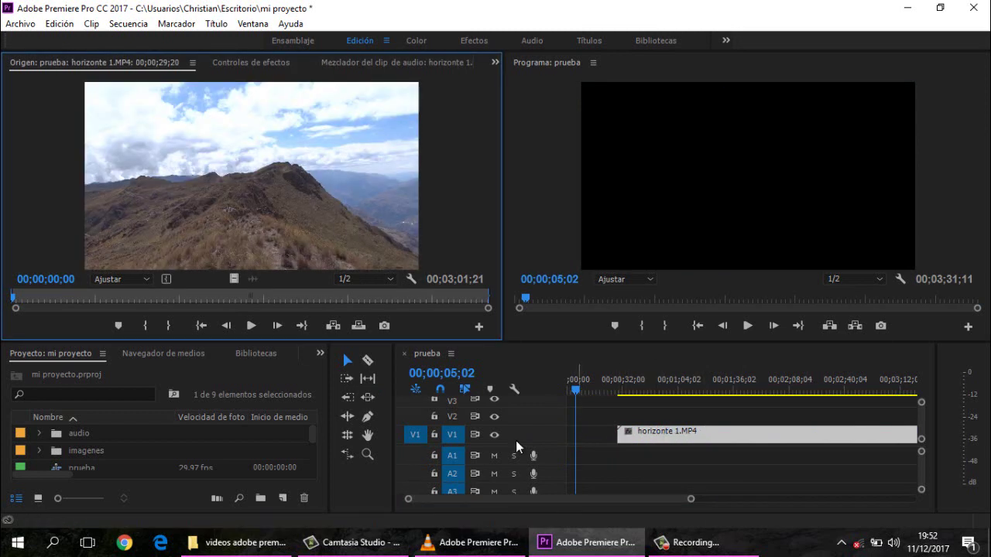
pyautogui.moveTo(640, 432); pyautogui.dragTo(542, 441)
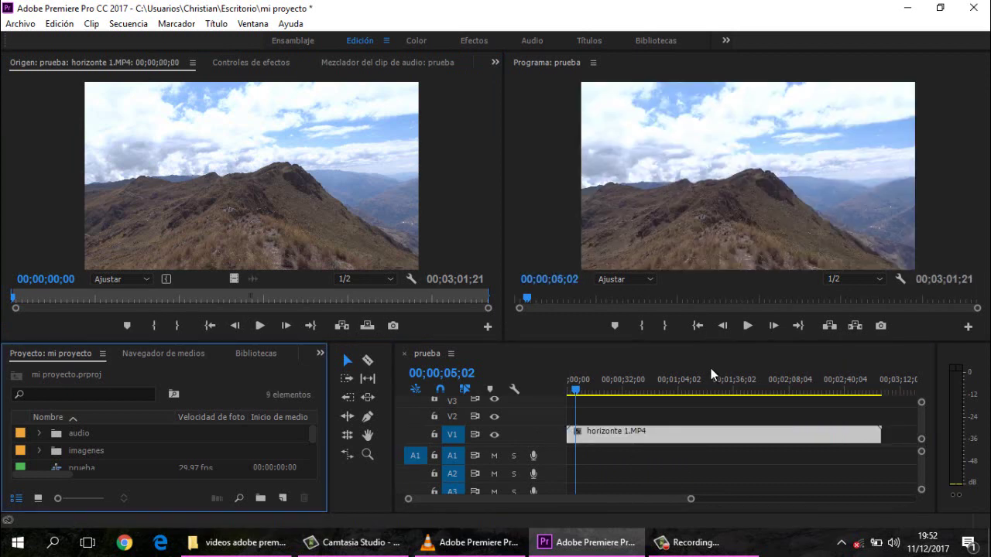
pyautogui.click(731, 439)
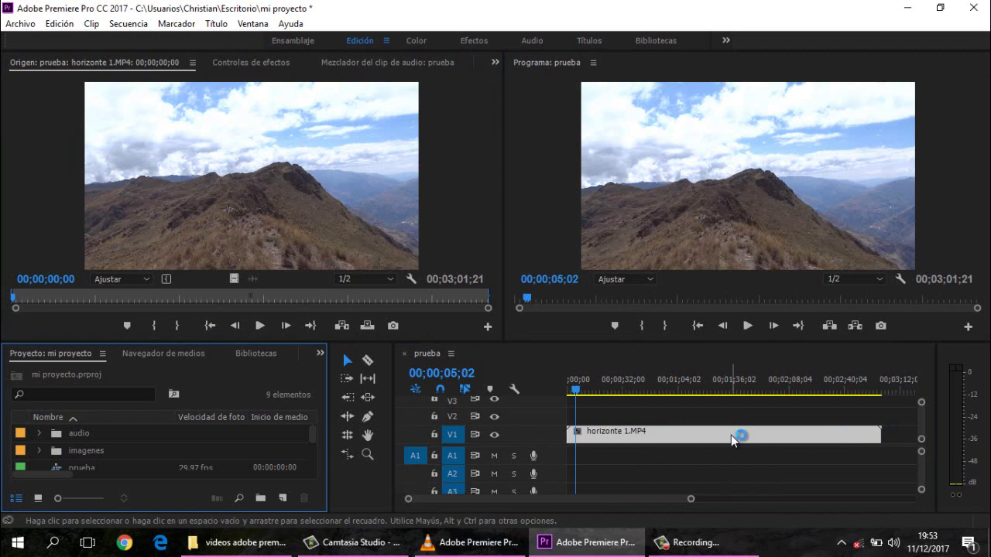
pyautogui.hotkey('ctrl', 'z')
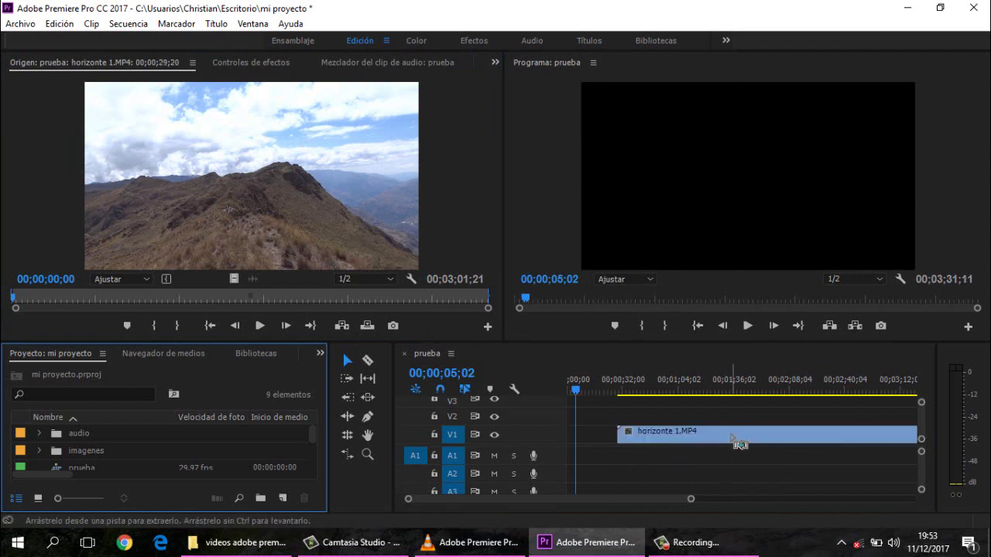
pyautogui.hotkey('ctrl', 'z')
pyautogui.hotkey('ctrl', 'z')
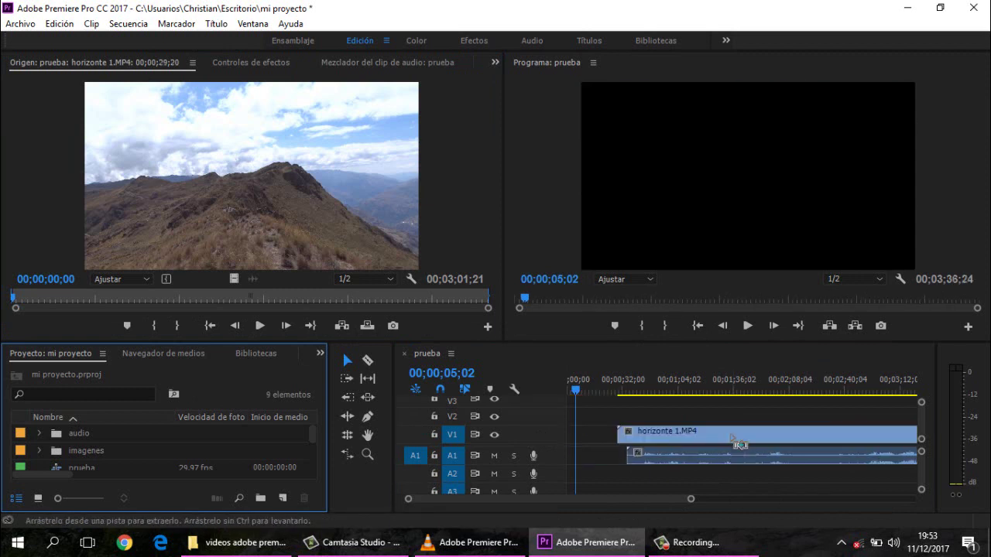
pyautogui.hotkey('ctrl', 'z')
pyautogui.hotkey('ctrl', 'z')
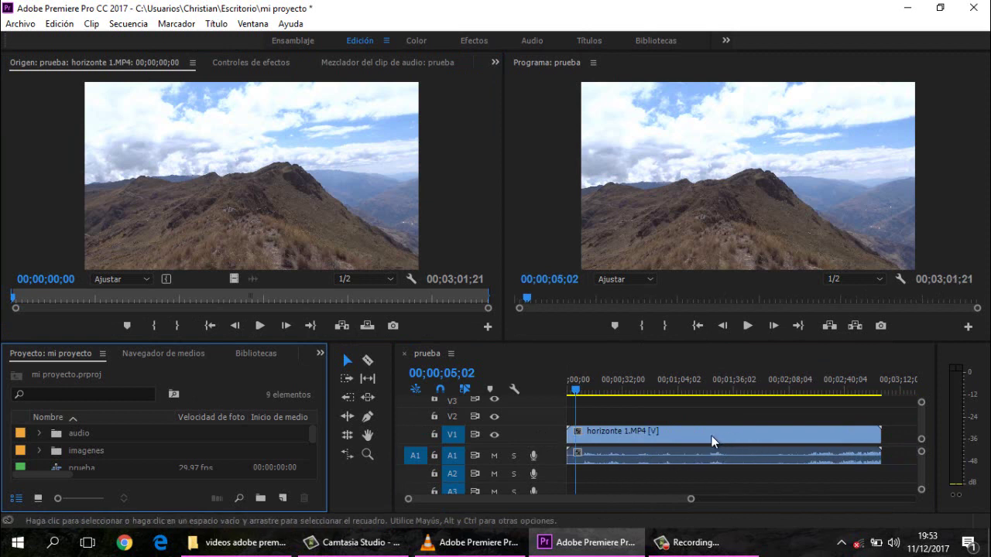
pyautogui.click(680, 436)
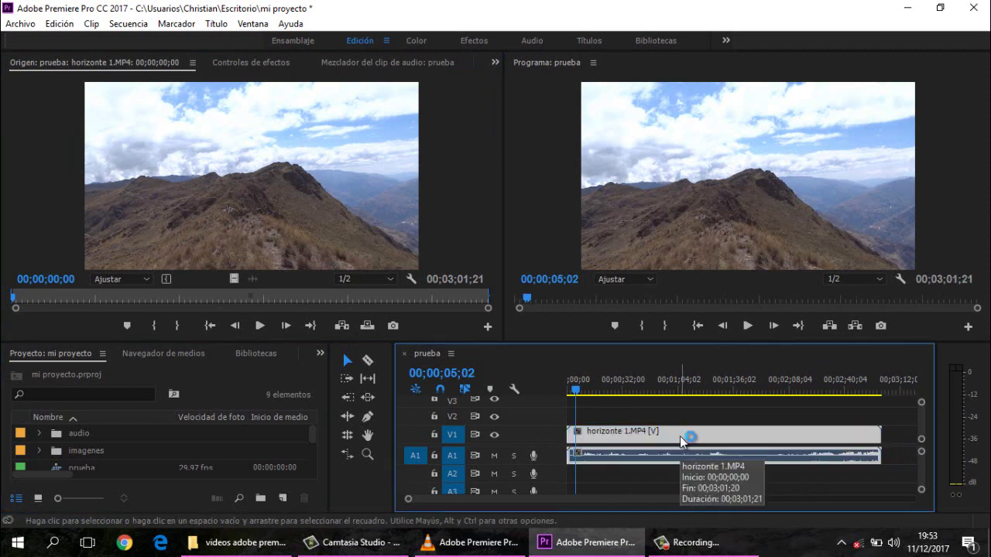
# Unlink horizonte 1.MP4 again with Desvincular and delete its A1 audio clip
pyautogui.rightClick(680, 436)
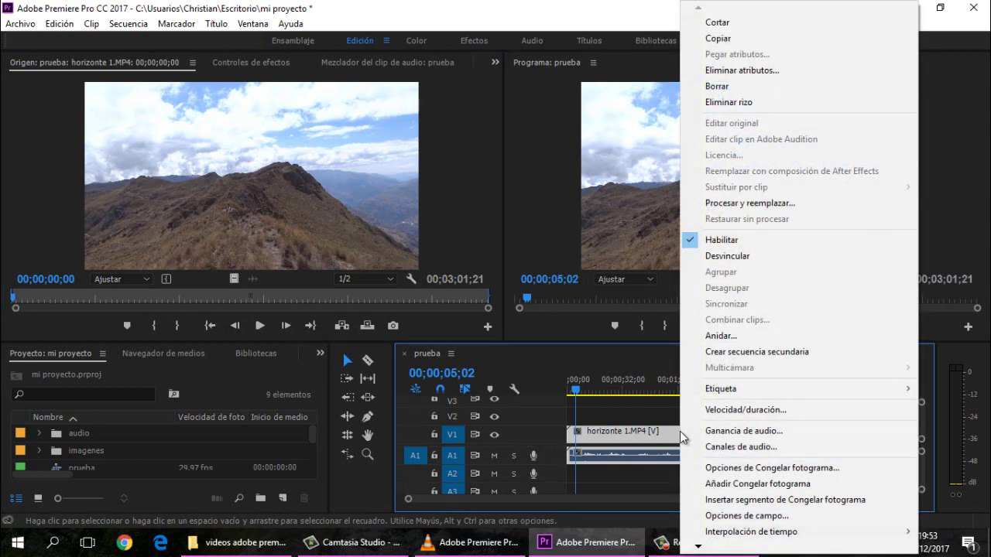
pyautogui.click(697, 240)
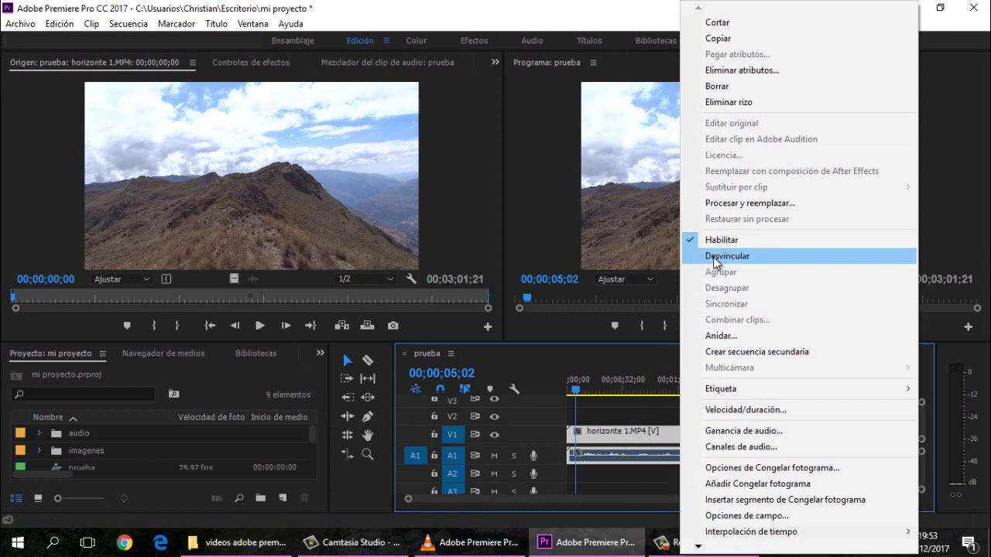
pyautogui.click(609, 442)
pyautogui.rightClick(609, 441)
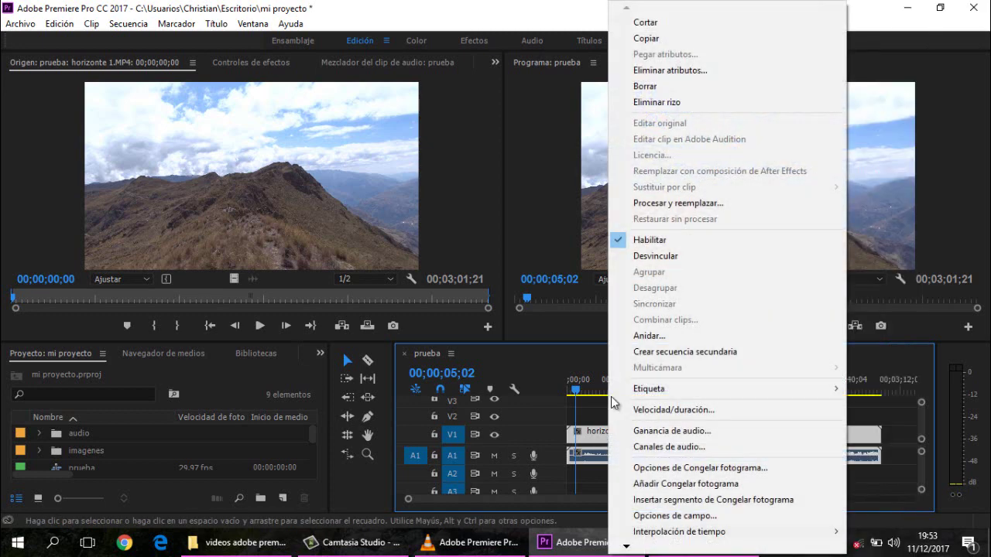
pyautogui.click(665, 257)
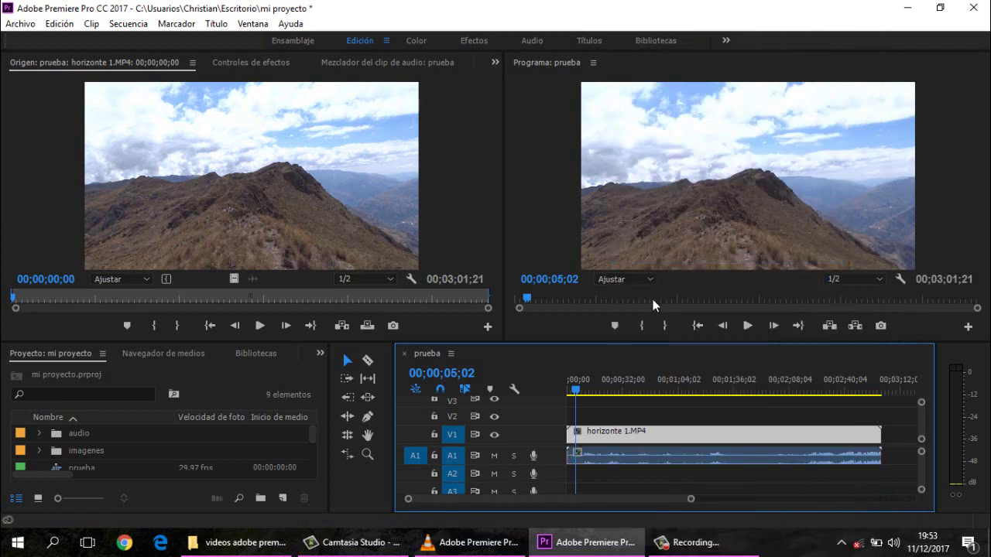
pyautogui.click(651, 461)
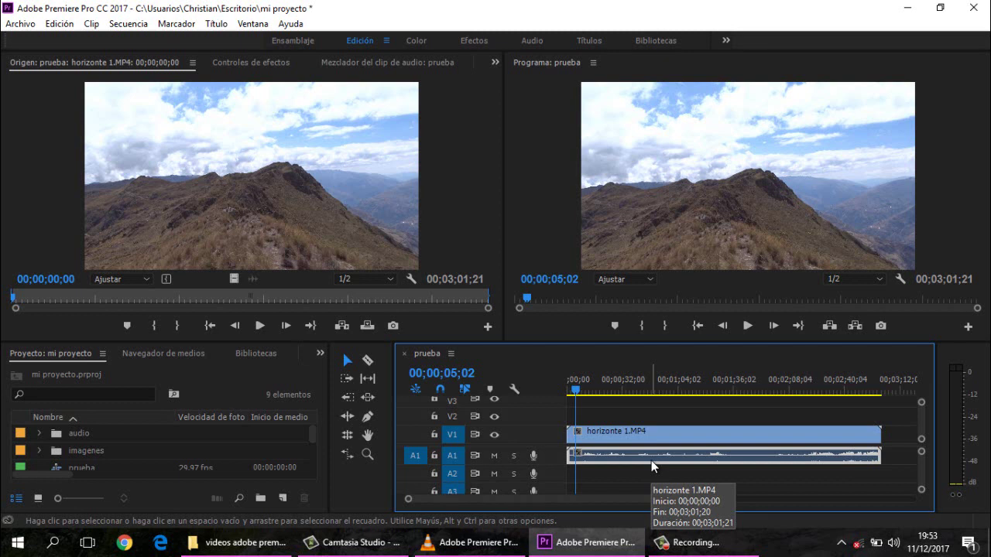
pyautogui.press('Delete')
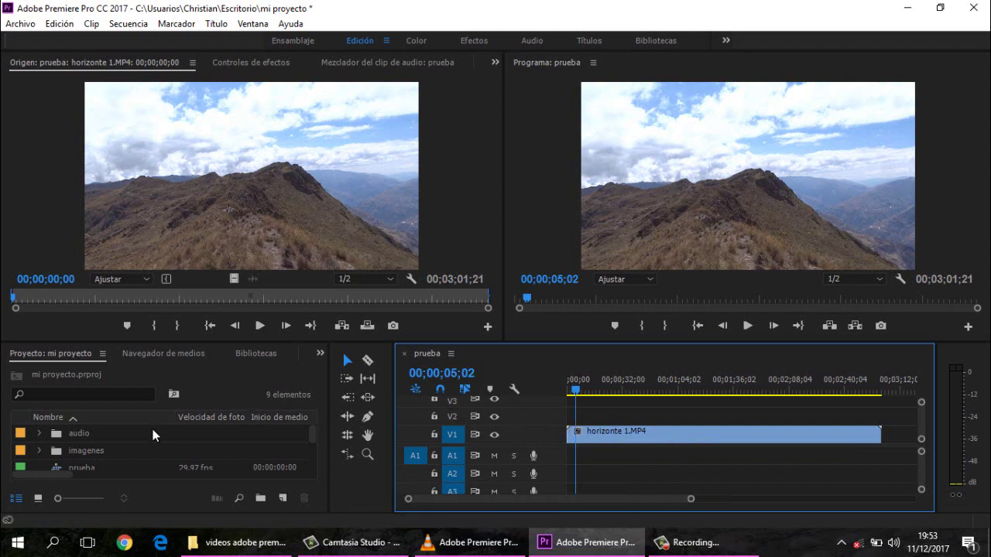
# Place videoplayback (5).mp3 from the audio bin onto A1 at 00;00 and zoom out the timeline
pyautogui.click(40, 434)
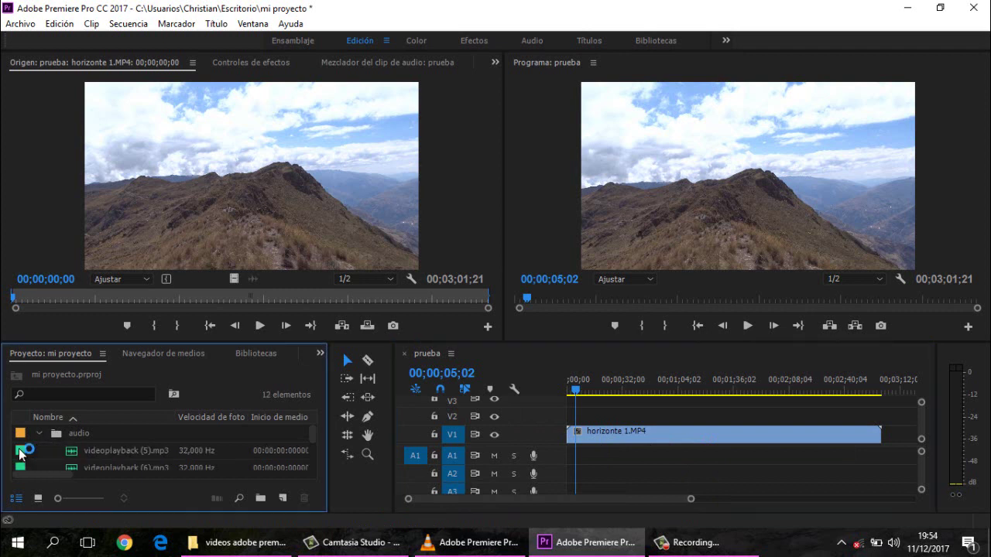
pyautogui.click(20, 451)
pyautogui.moveTo(20, 452)
pyautogui.mouseDown()
pyautogui.moveTo(590, 456)
pyautogui.moveTo(576, 458)
pyautogui.mouseUp()
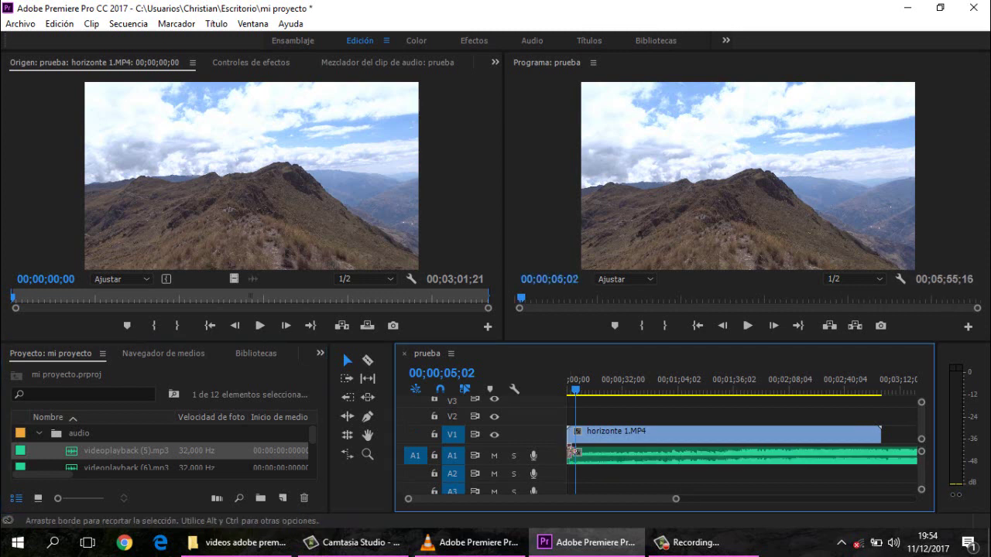
pyautogui.moveTo(678, 499); pyautogui.dragTo(786, 500)
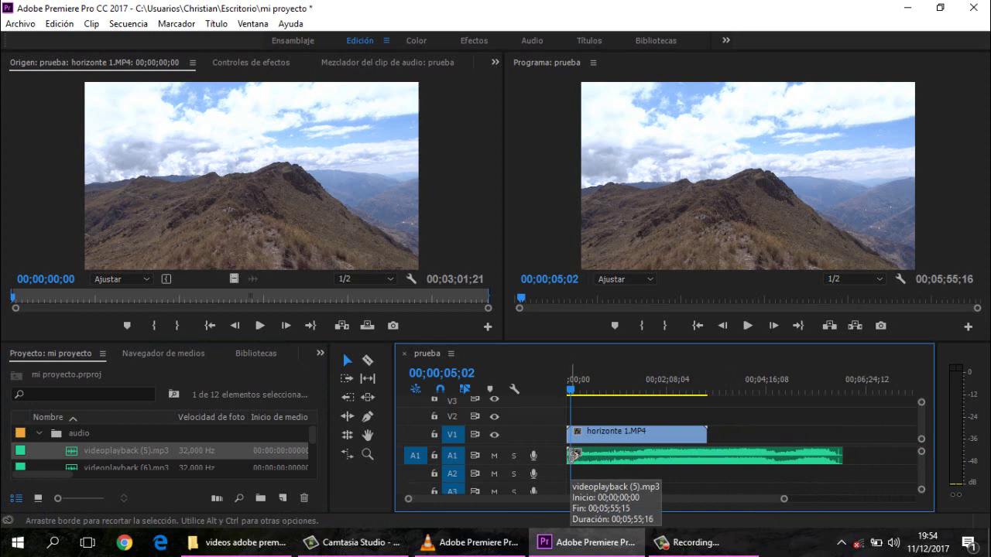
# Trim both ends of videoplayback (5).mp3 and slide it to 00;00;00;00, making prueba 00;03;01;21 long
pyautogui.moveTo(573, 454); pyautogui.dragTo(649, 455)
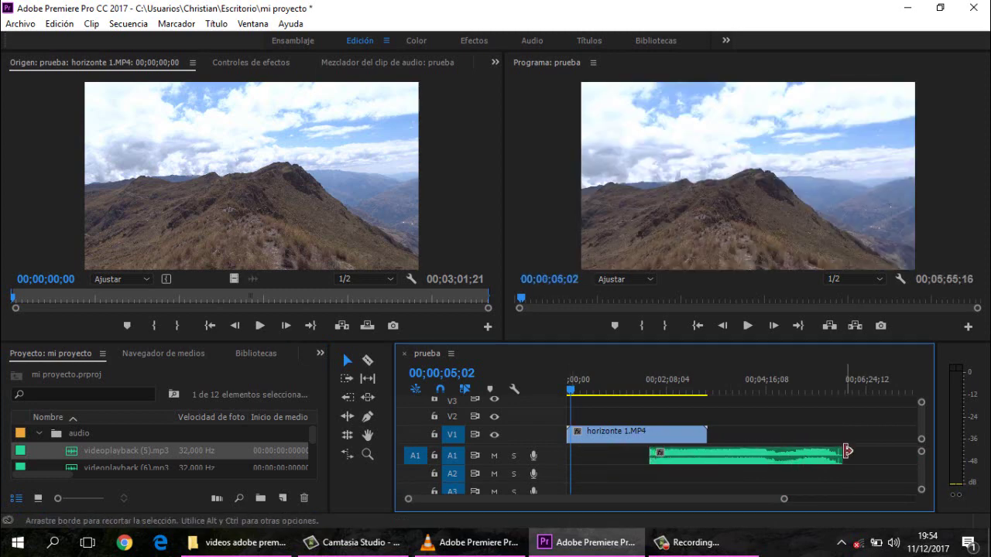
pyautogui.moveTo(837, 456); pyautogui.dragTo(777, 457)
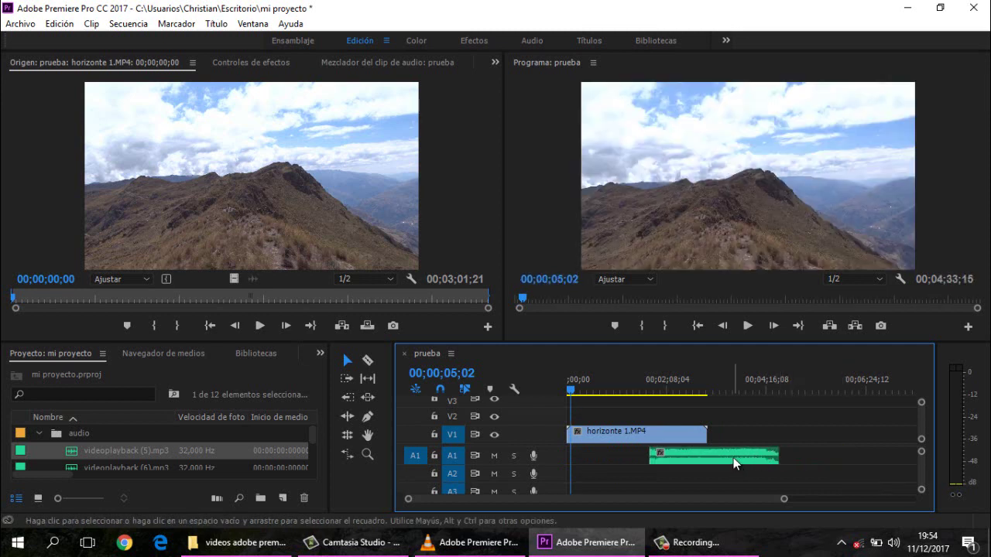
pyautogui.moveTo(733, 458)
pyautogui.mouseDown()
pyautogui.moveTo(768, 462)
pyautogui.moveTo(653, 467)
pyautogui.mouseUp()
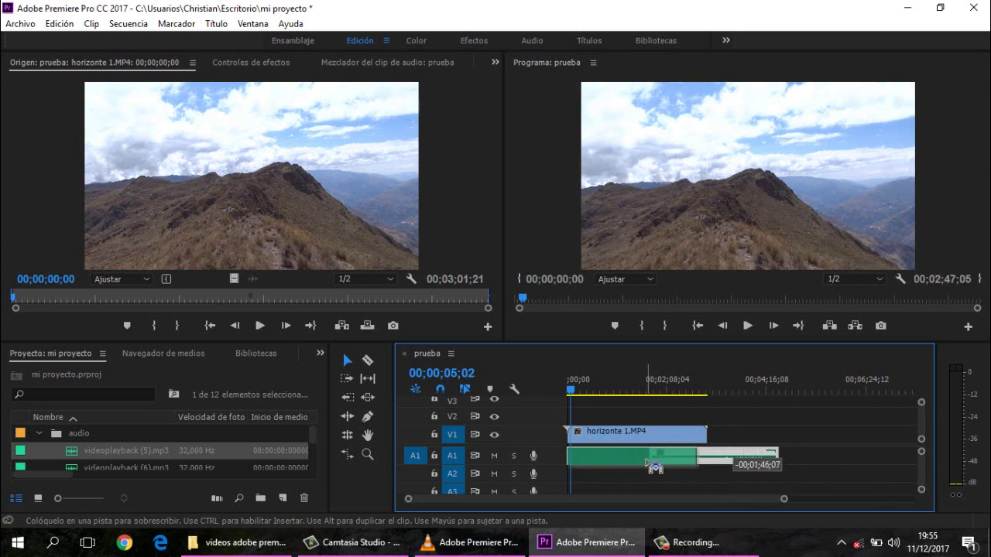
pyautogui.moveTo(655, 468); pyautogui.dragTo(645, 459)
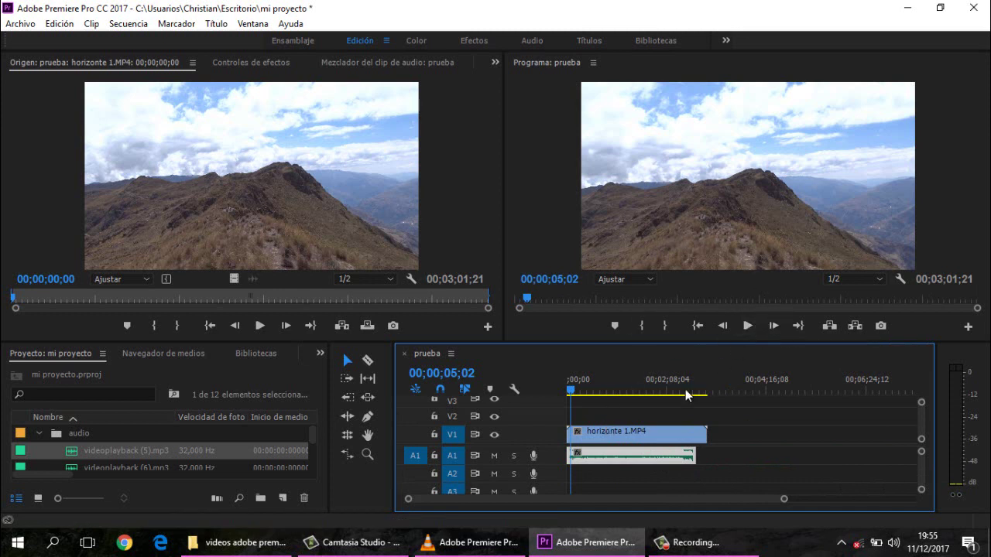
pyautogui.click(747, 326)
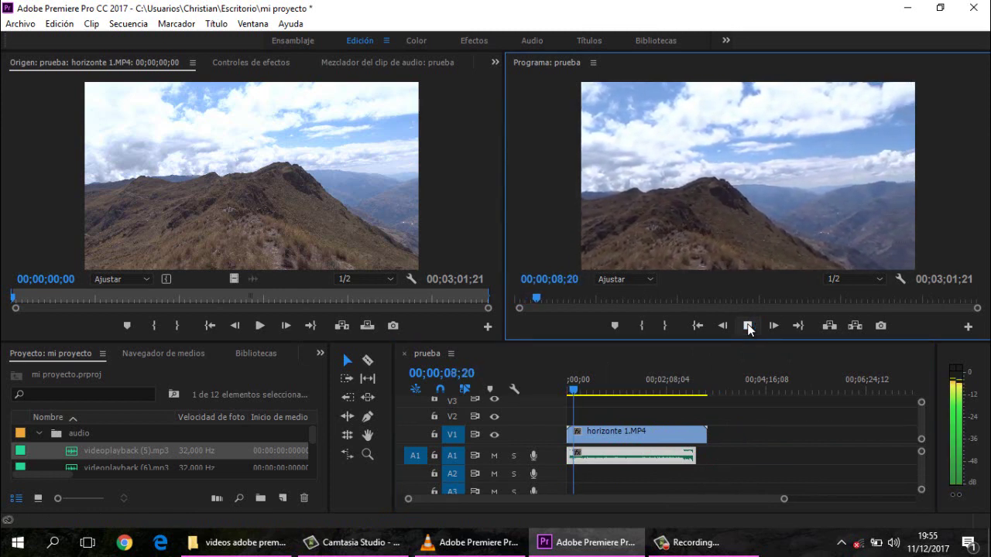
pyautogui.click(748, 326)
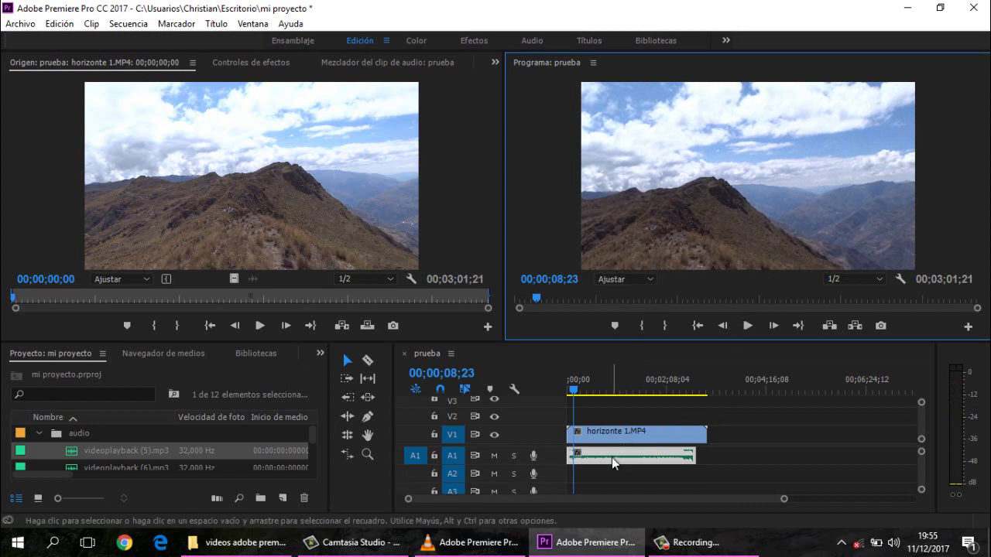
pyautogui.click(656, 459)
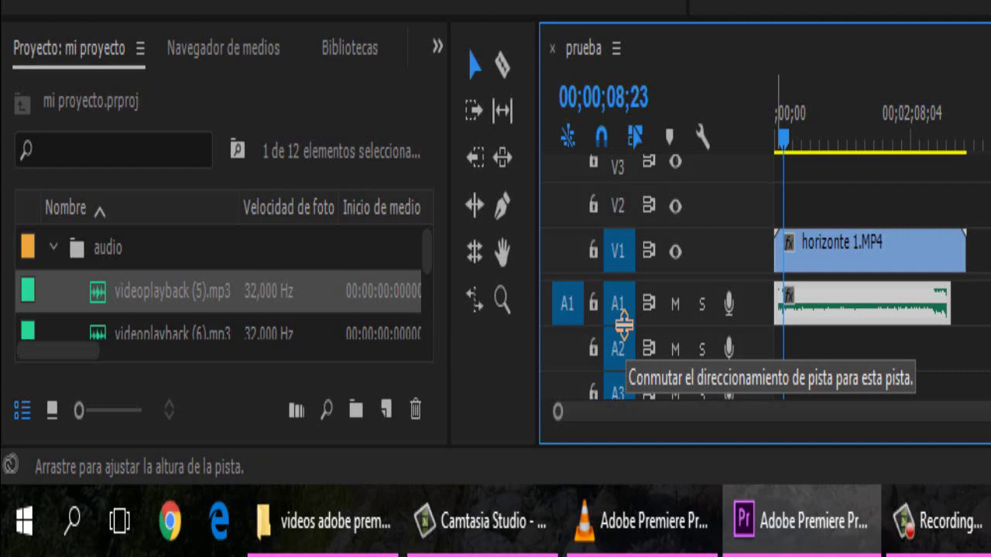
# Enlarge the A1 track and drag the music clip's volume line down to about -3.37 dB
pyautogui.moveTo(624, 326); pyautogui.dragTo(623, 335)
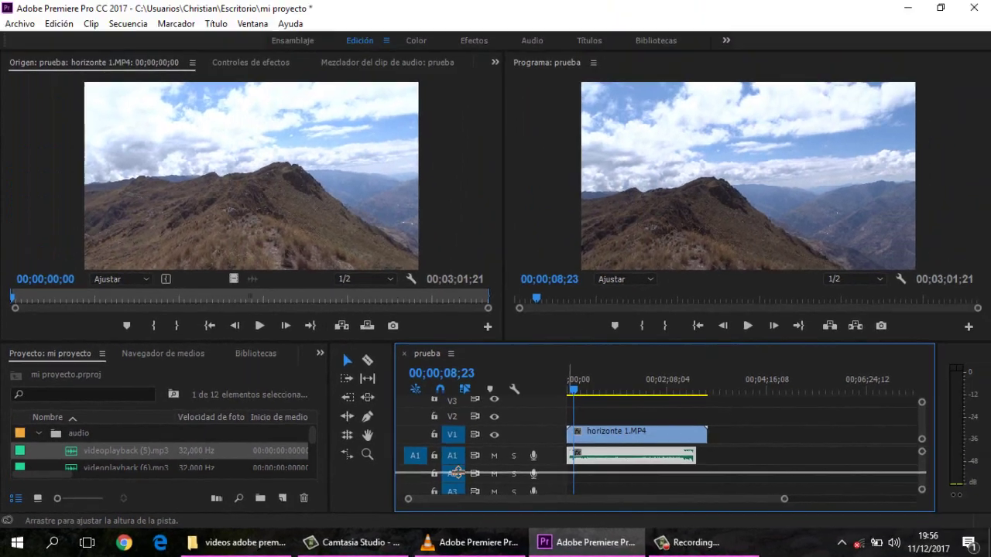
pyautogui.moveTo(540, 410); pyautogui.dragTo(542, 400)
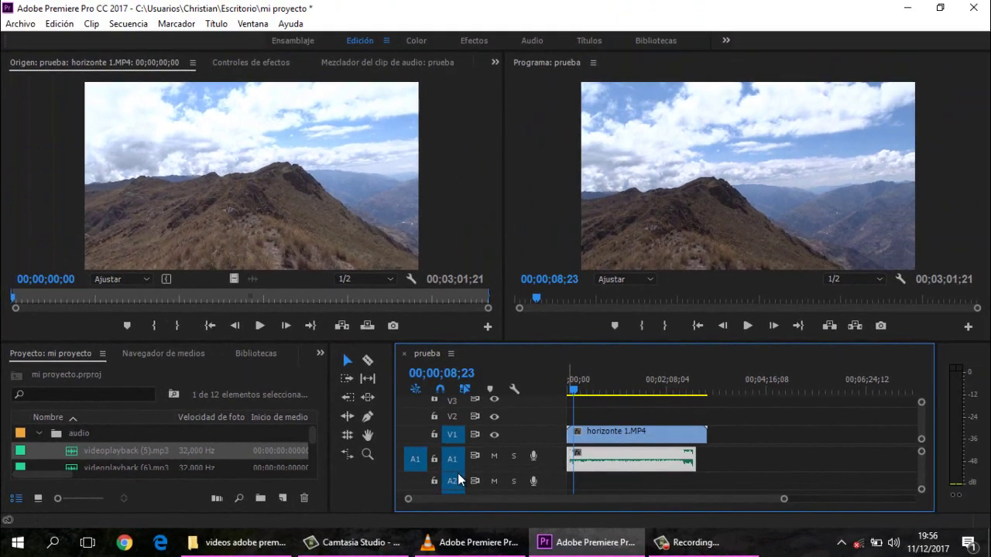
pyautogui.moveTo(457, 472); pyautogui.dragTo(457, 480)
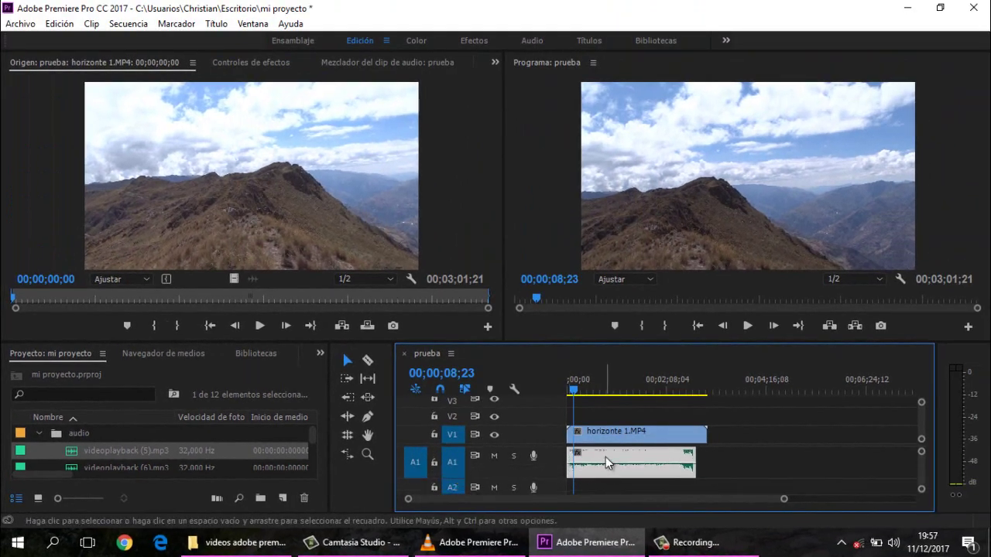
pyautogui.click(593, 459)
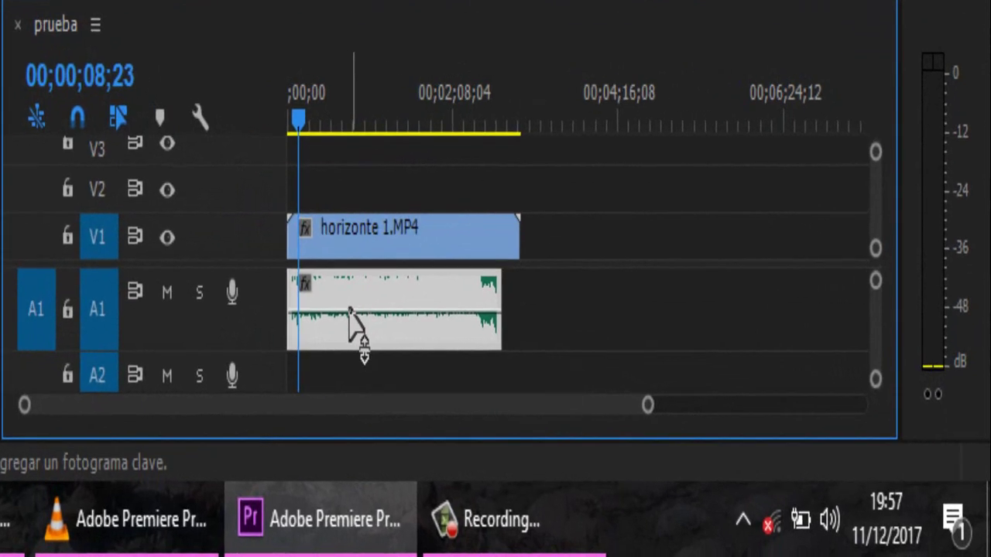
pyautogui.moveTo(351, 312); pyautogui.dragTo(347, 334)
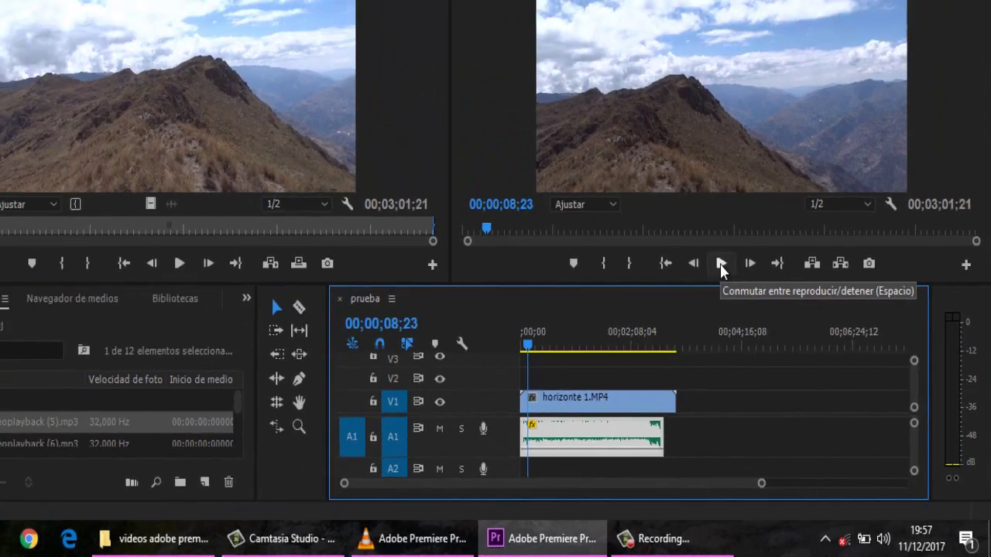
# Raise the music clip's volume to 5.67 dB and play the sequence to hear it
pyautogui.click(747, 326)
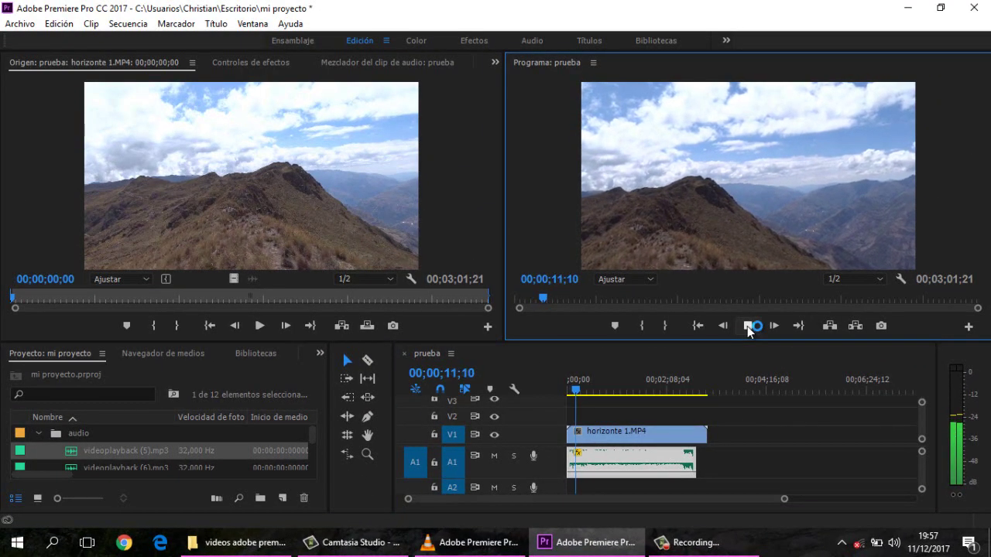
pyautogui.click(748, 326)
pyautogui.click(650, 452)
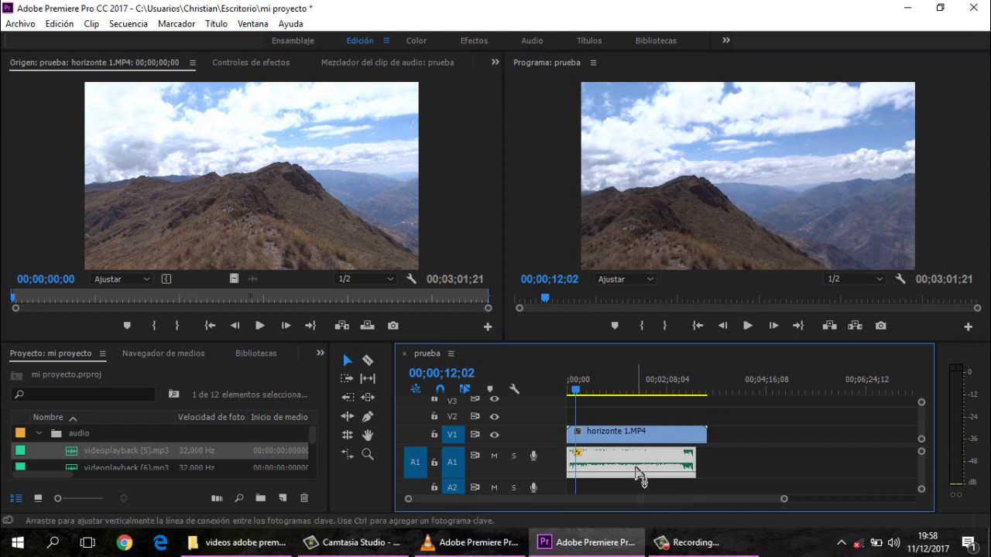
pyautogui.moveTo(636, 468); pyautogui.dragTo(637, 454)
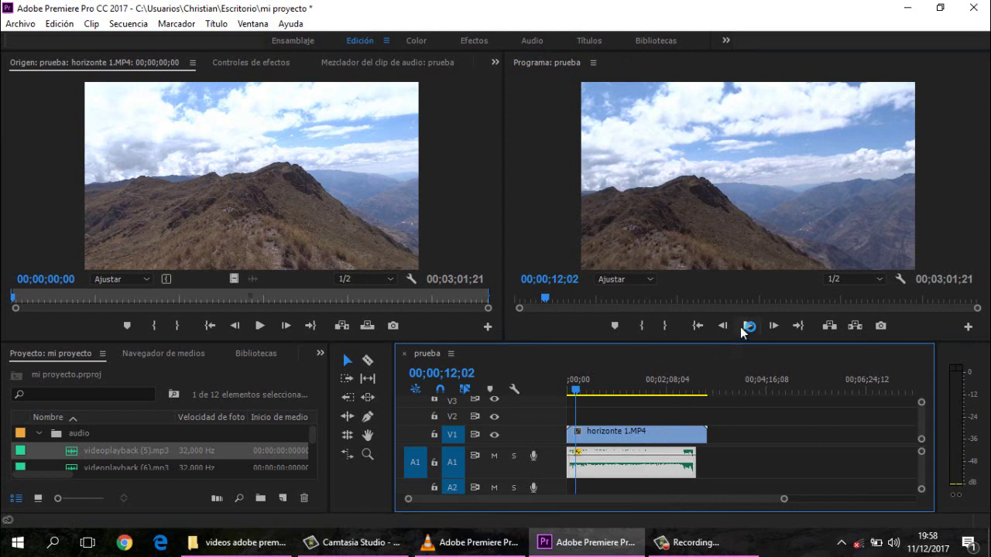
pyautogui.click(747, 326)
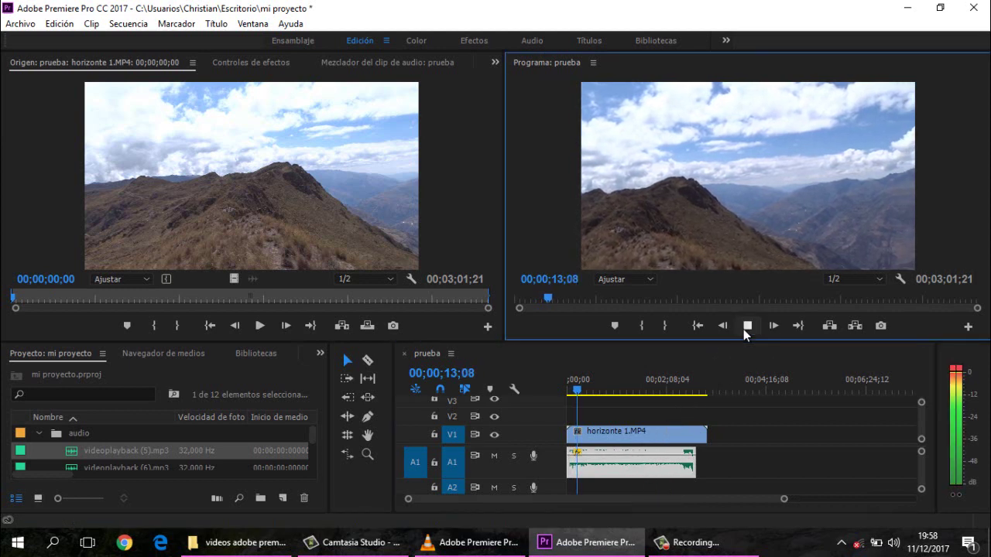
pyautogui.click(745, 327)
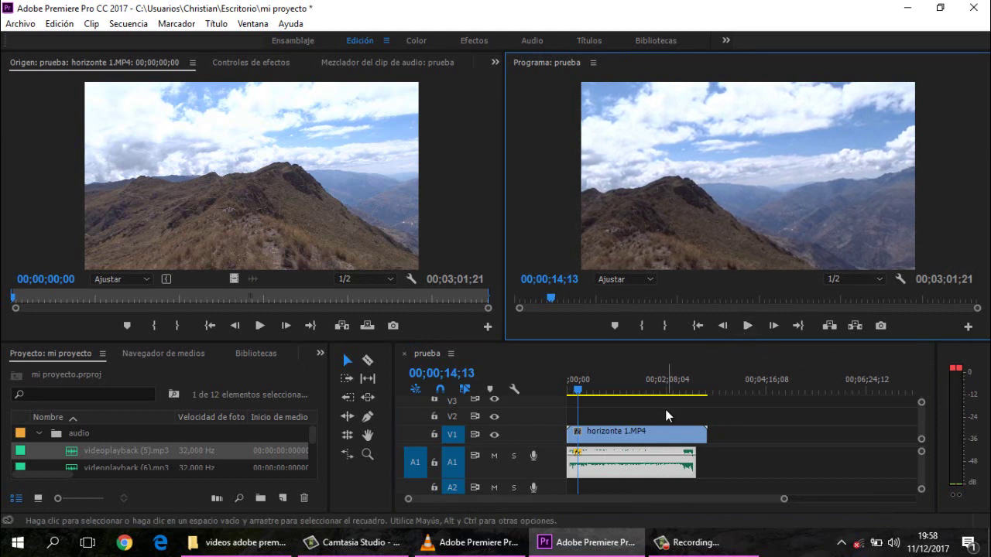
# Add a volume keyframe on the music clip, then undo it so none remain
pyautogui.keyDown('ctrl'); pyautogui.click(648, 457); pyautogui.keyUp('ctrl')
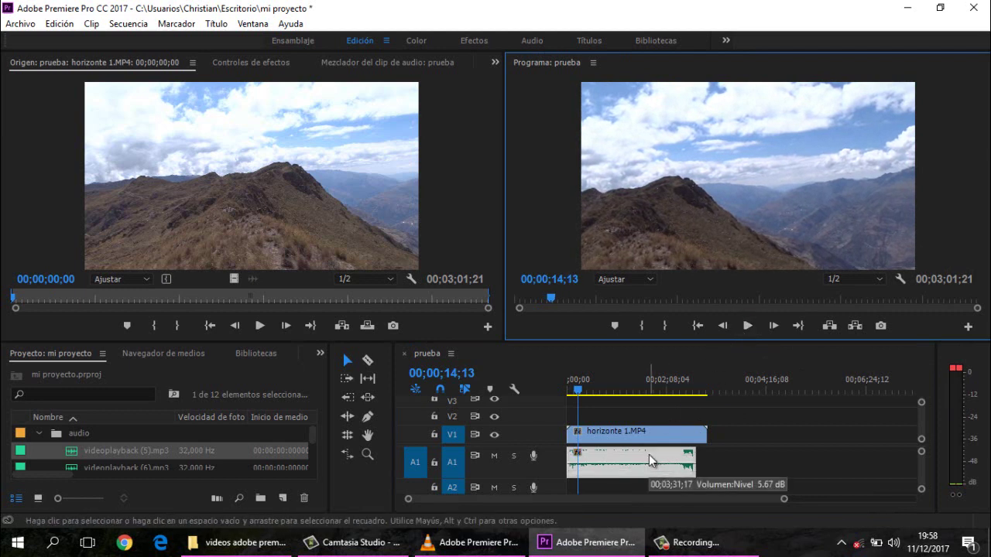
pyautogui.keyDown('ctrl'); pyautogui.click(653, 467); pyautogui.keyUp('ctrl')
pyautogui.hotkey('ctrl', 'z')
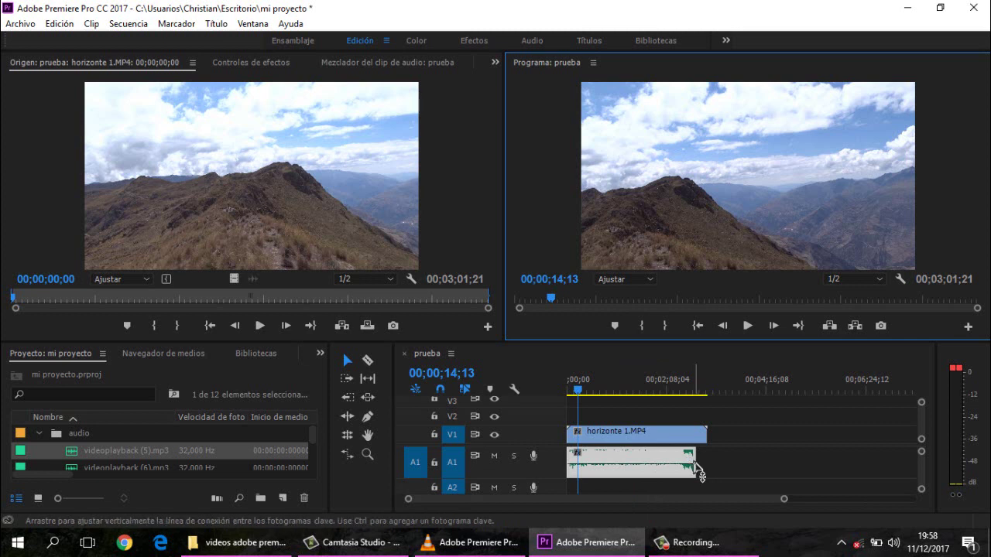
pyautogui.moveTo(696, 467)
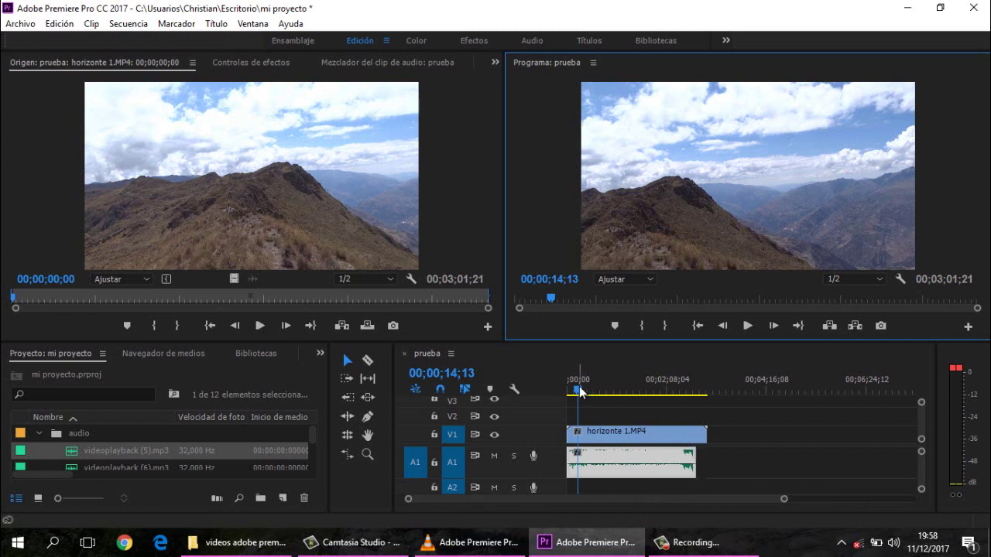
# Scrub the playhead later, then sort the Project panel by Nombre in descending order
pyautogui.moveTo(582, 391); pyautogui.dragTo(693, 409)
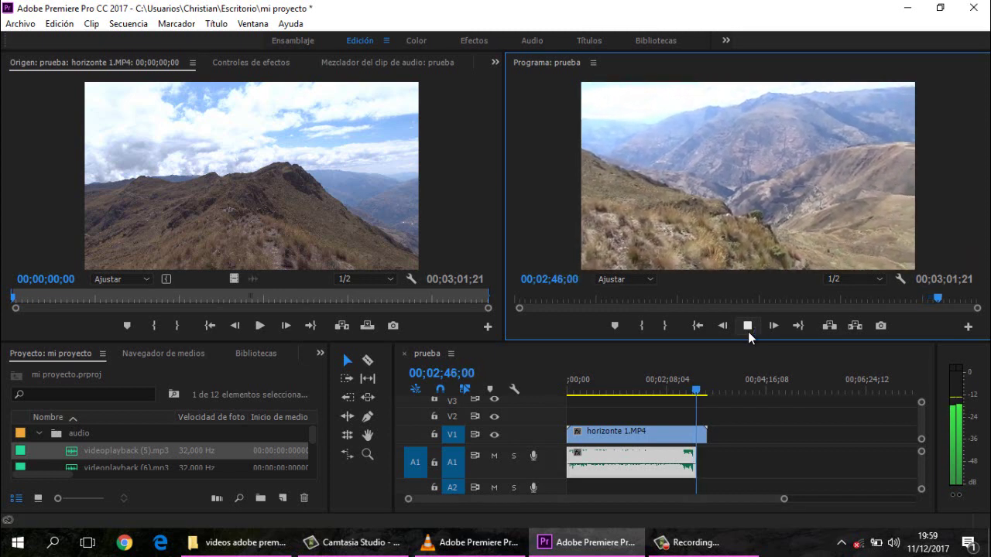
pyautogui.click(748, 331)
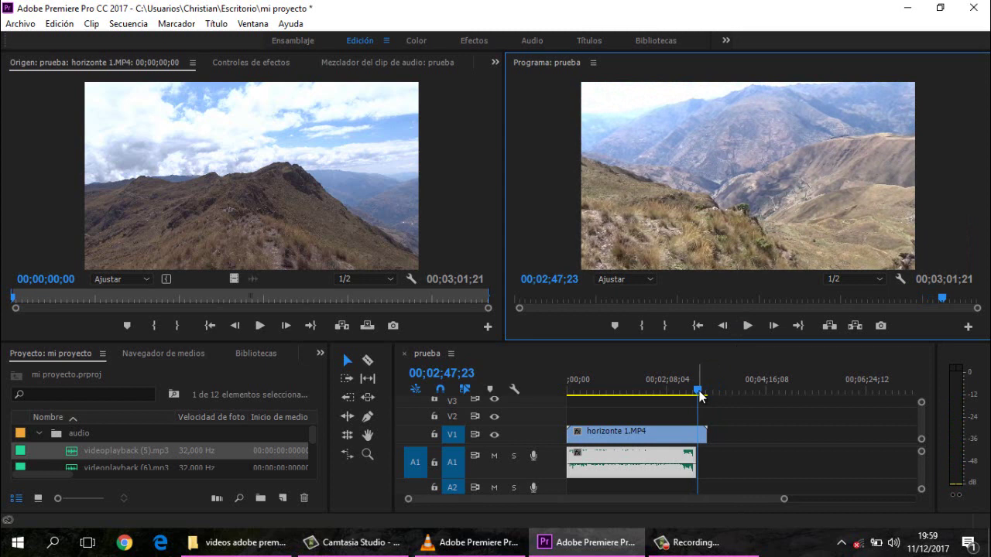
pyautogui.click(700, 396)
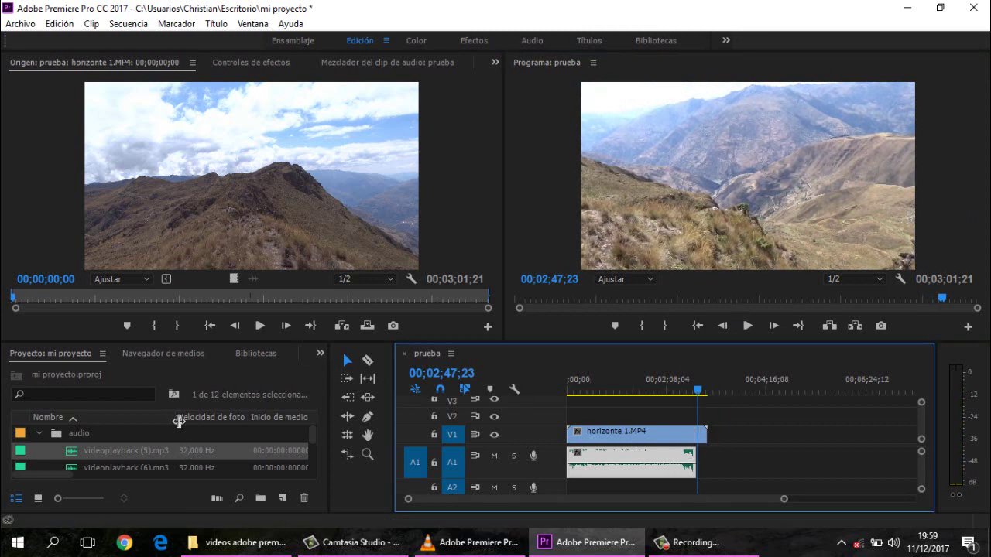
pyautogui.click(143, 414)
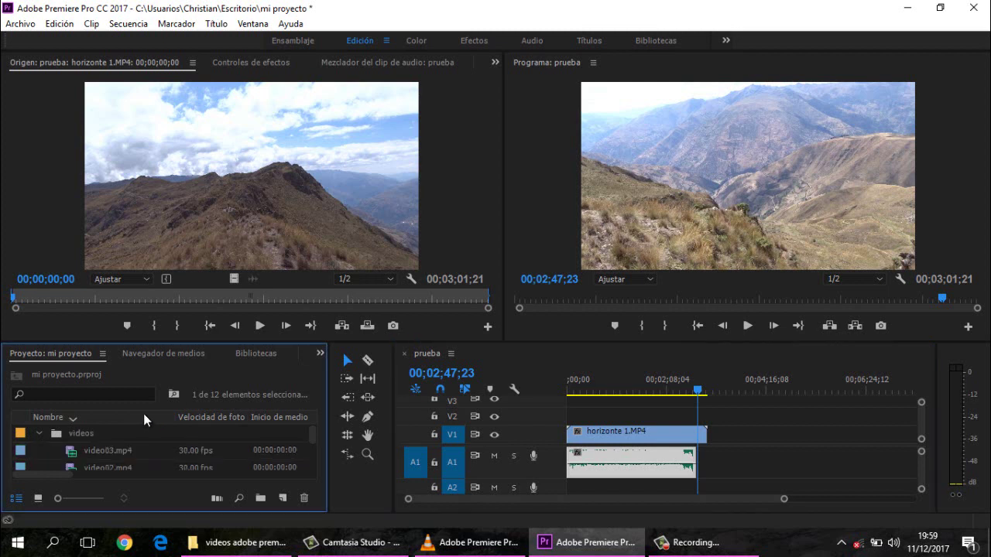
# Show the Effects panel and browse its audio folders down to the Fundido cruzado transitions
pyautogui.click(319, 355)
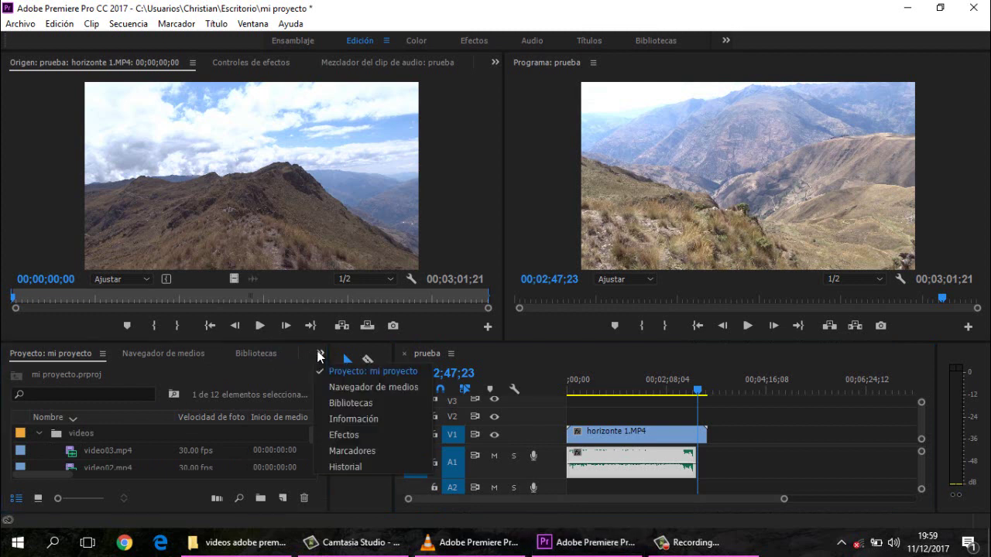
pyautogui.click(350, 435)
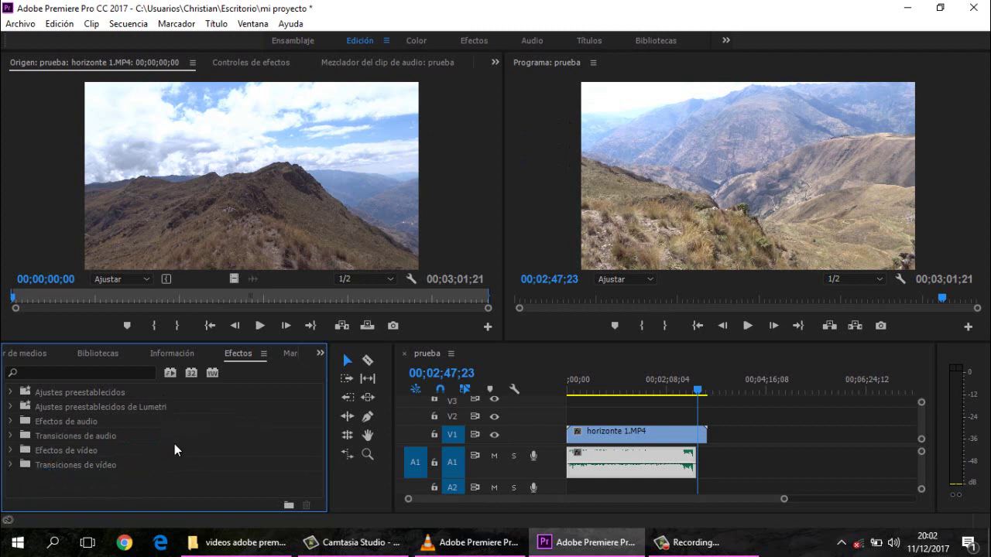
pyautogui.click(10, 425)
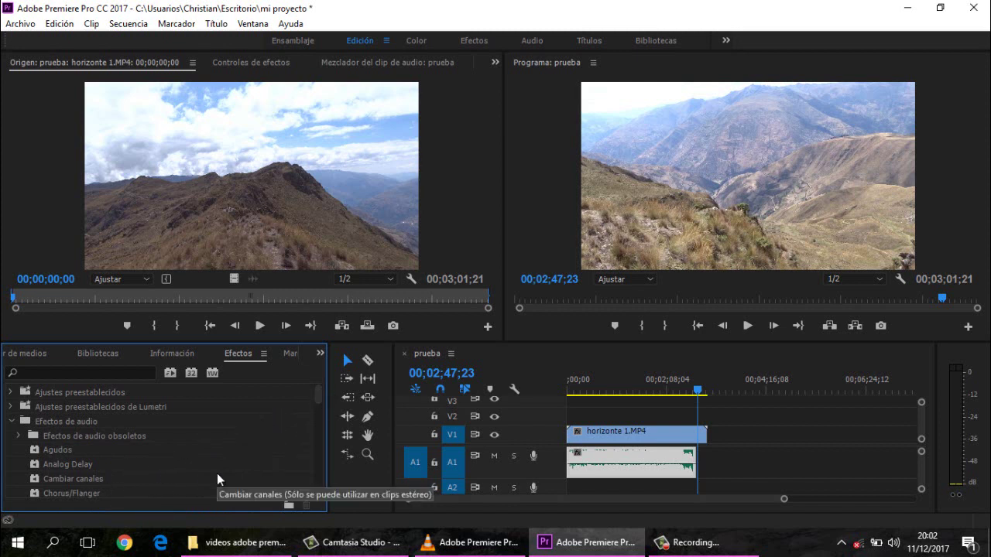
pyautogui.click(17, 436)
pyautogui.click(11, 422)
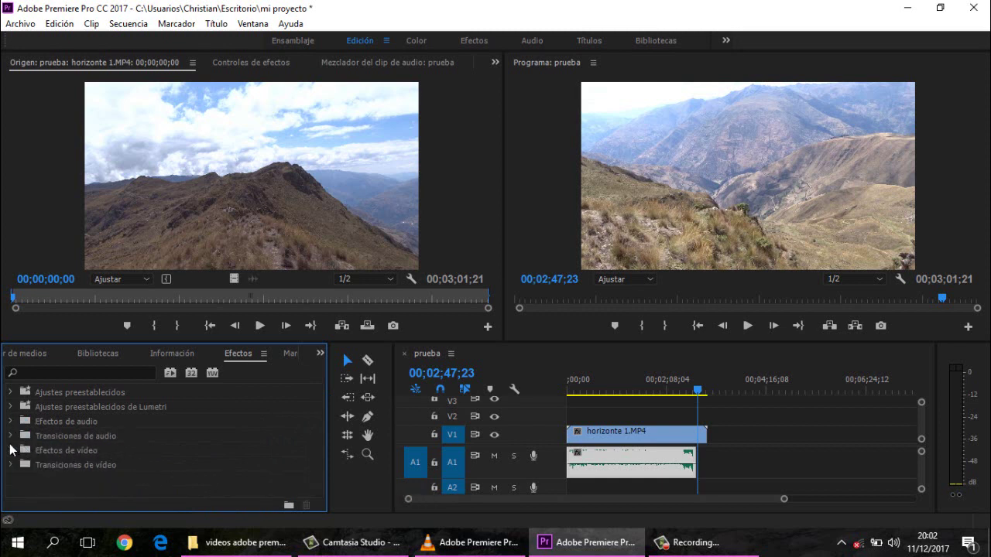
pyautogui.click(10, 450)
# Expand the audio transitions and Fundido cruzado folders to reveal Potencia constante
pyautogui.click(10, 436)
pyautogui.click(17, 450)
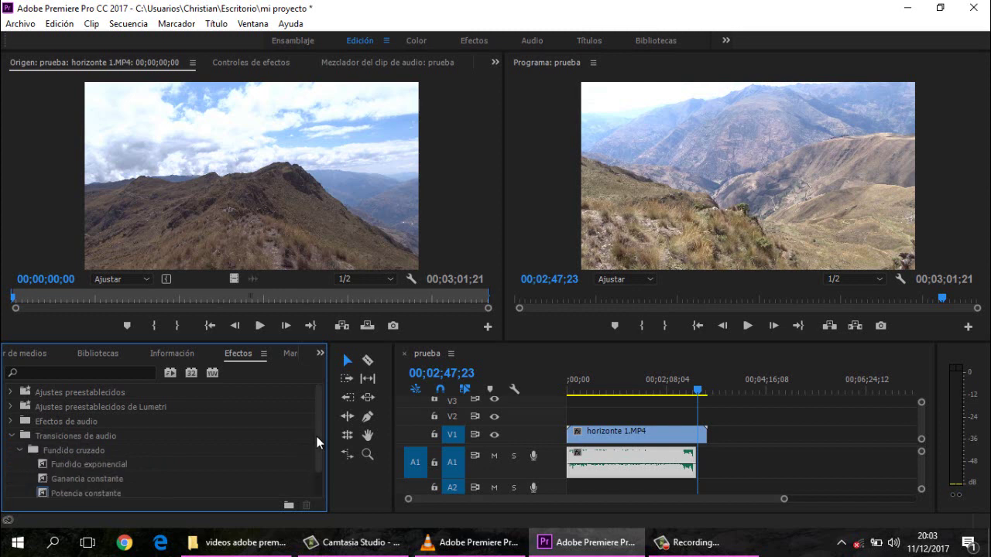
pyautogui.moveTo(316, 436); pyautogui.dragTo(319, 452)
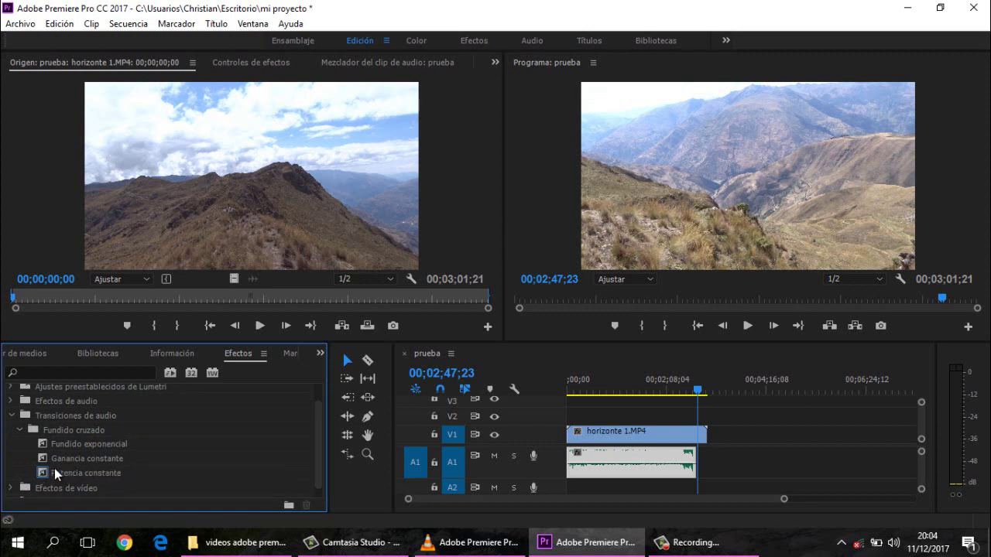
# Apply Potencia constante to the end of the videoplayback (5).mp3 music clip on A1
pyautogui.click(51, 470)
pyautogui.press('=')
pyautogui.moveTo(51, 469); pyautogui.dragTo(750, 463)
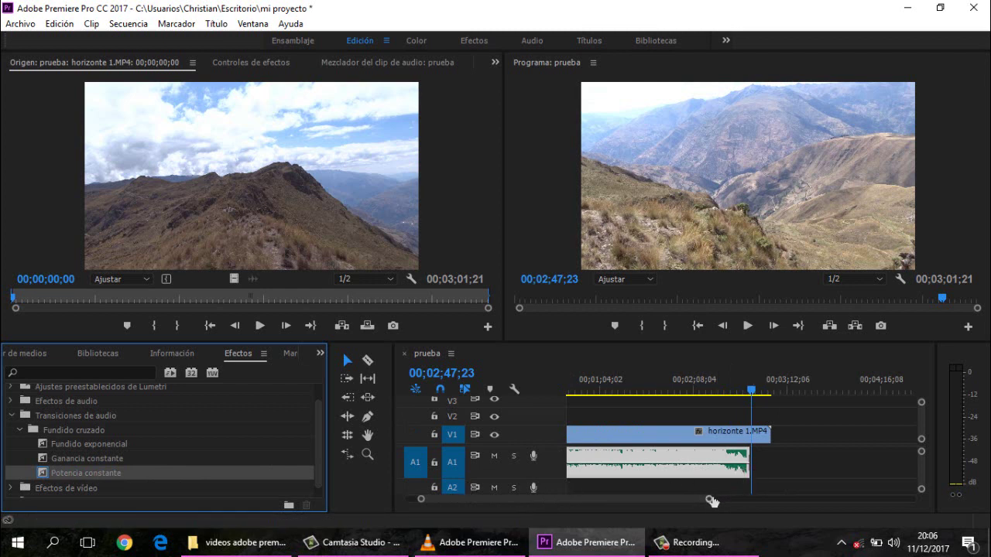
pyautogui.moveTo(711, 502); pyautogui.dragTo(615, 503)
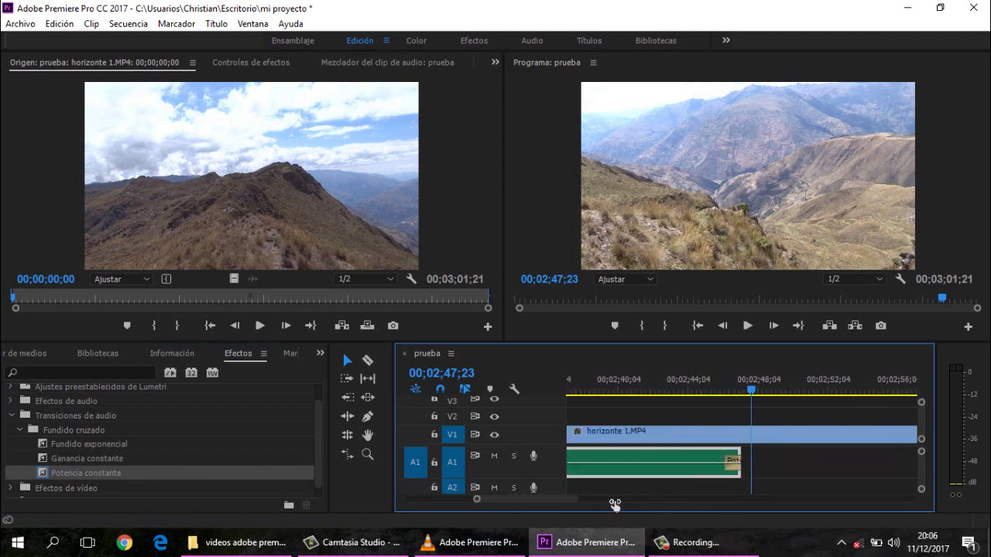
pyautogui.click(712, 462)
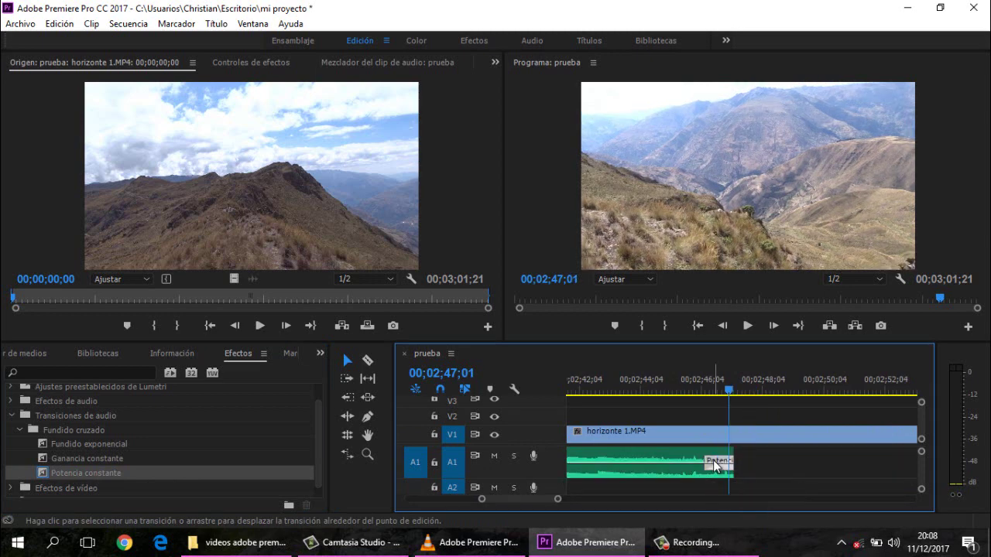
# Set the Potencia constante fade's duration to 00;00;05;00
pyautogui.rightClick(713, 461)
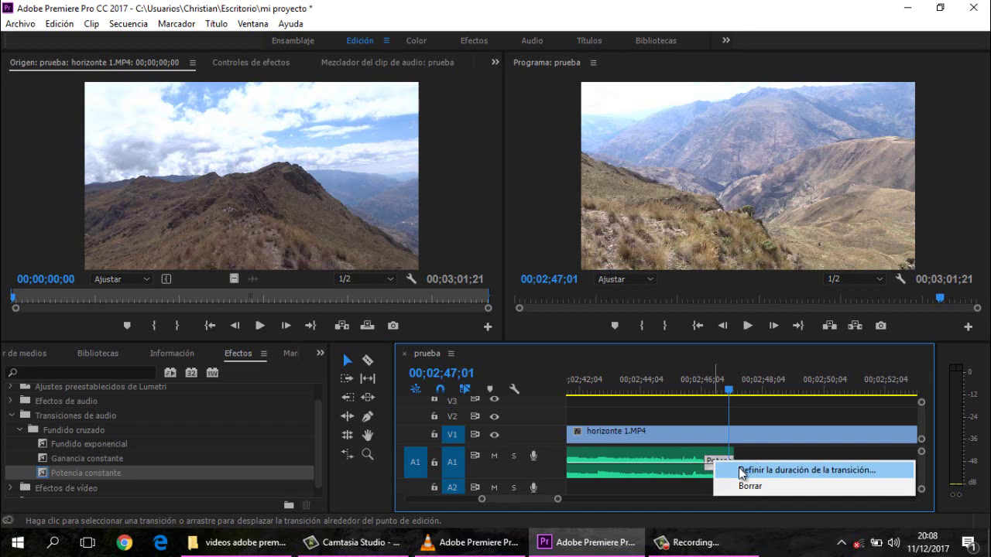
pyautogui.click(742, 470)
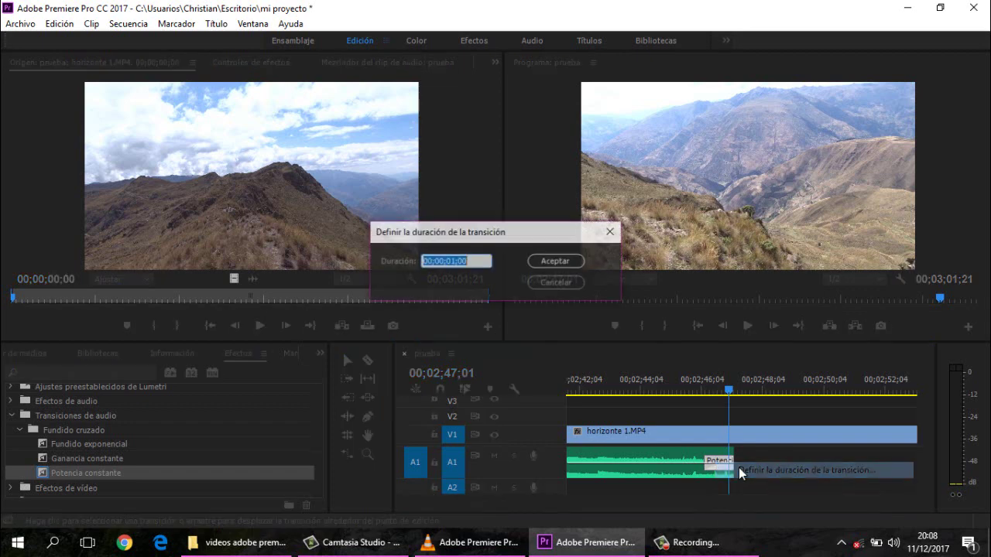
pyautogui.click(455, 261)
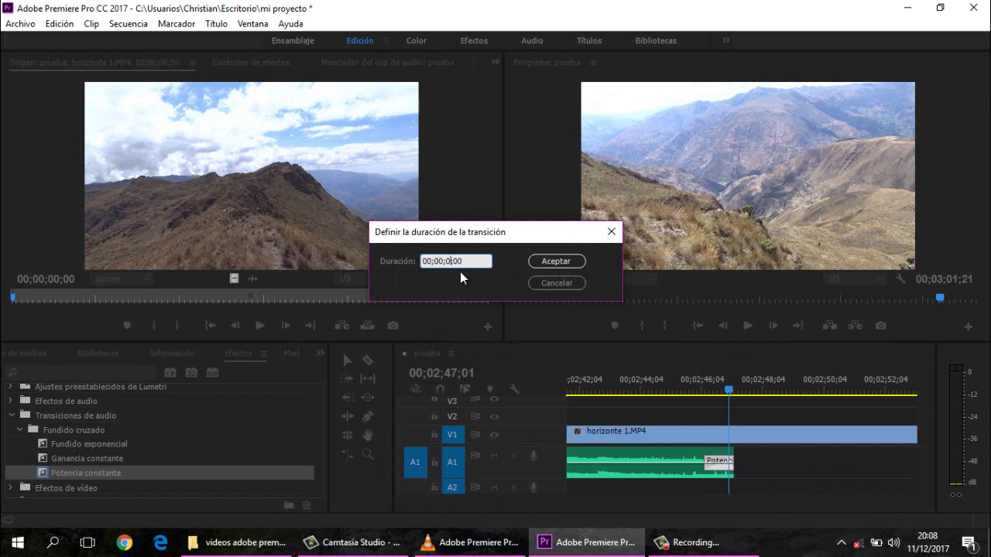
pyautogui.click(543, 261)
pyautogui.moveTo(729, 390); pyautogui.dragTo(575, 401)
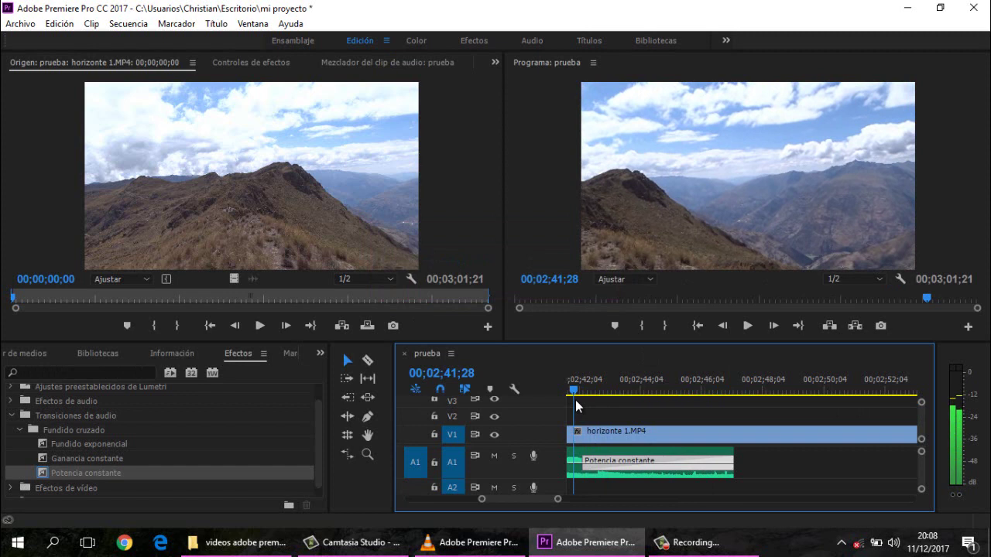
pyautogui.click(748, 327)
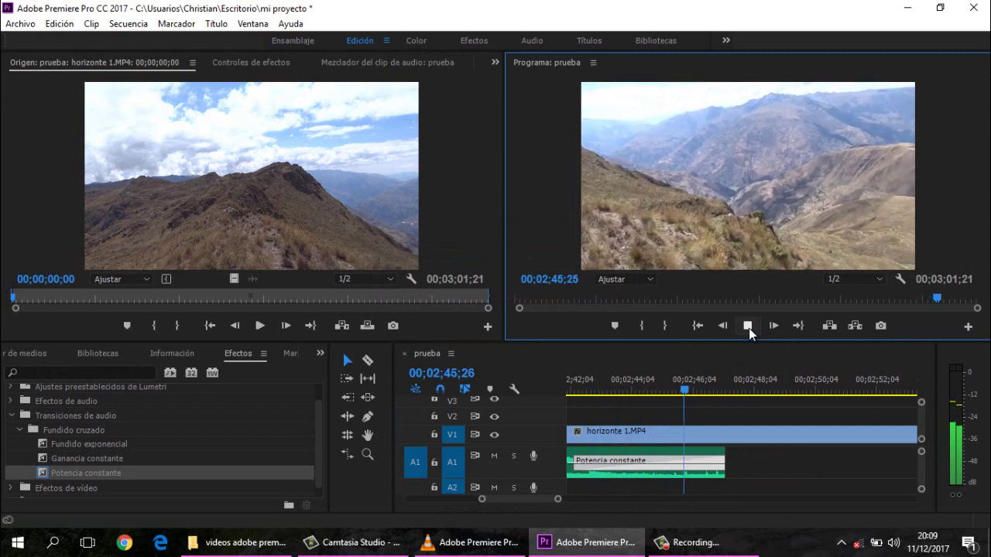
pyautogui.click(748, 329)
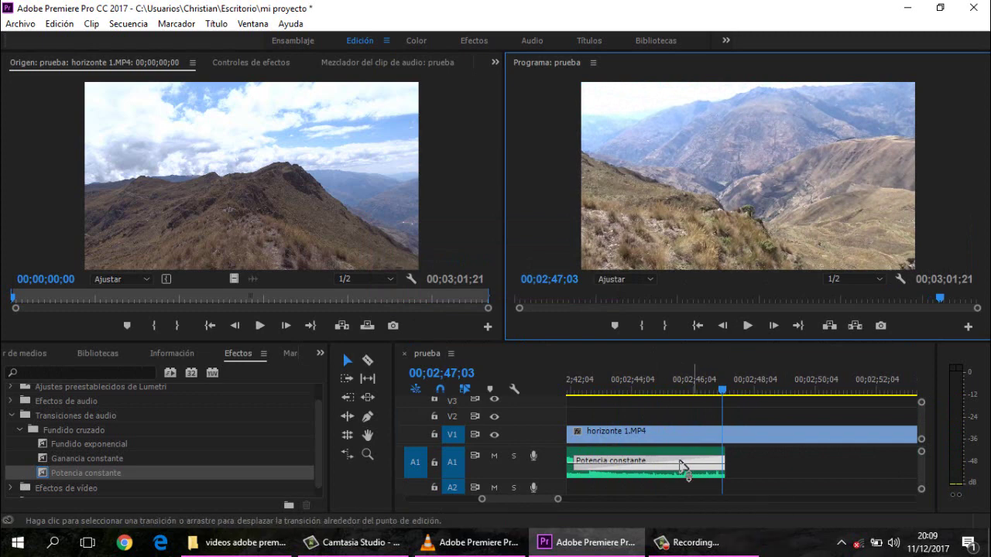
pyautogui.moveTo(678, 467)
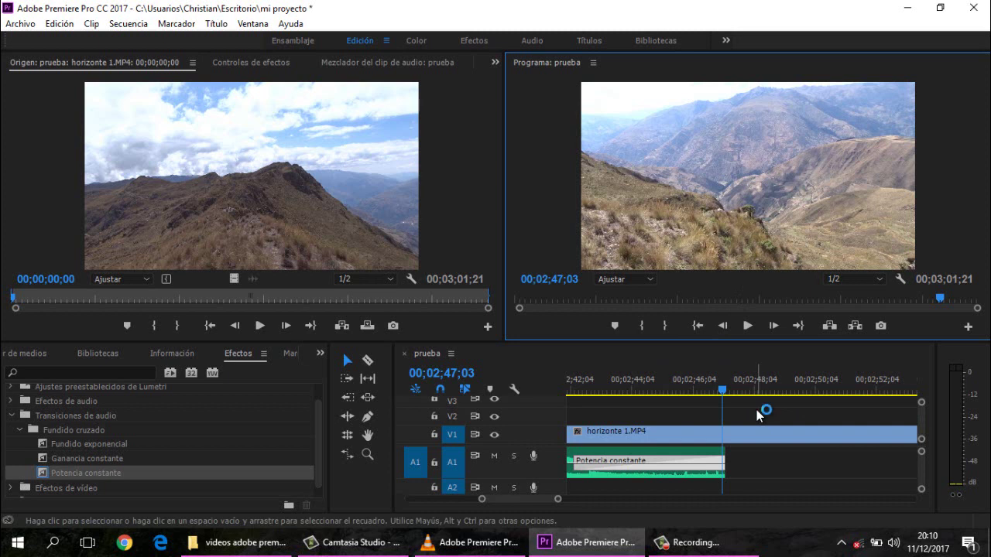
pyautogui.click(633, 480)
pyautogui.press('-')
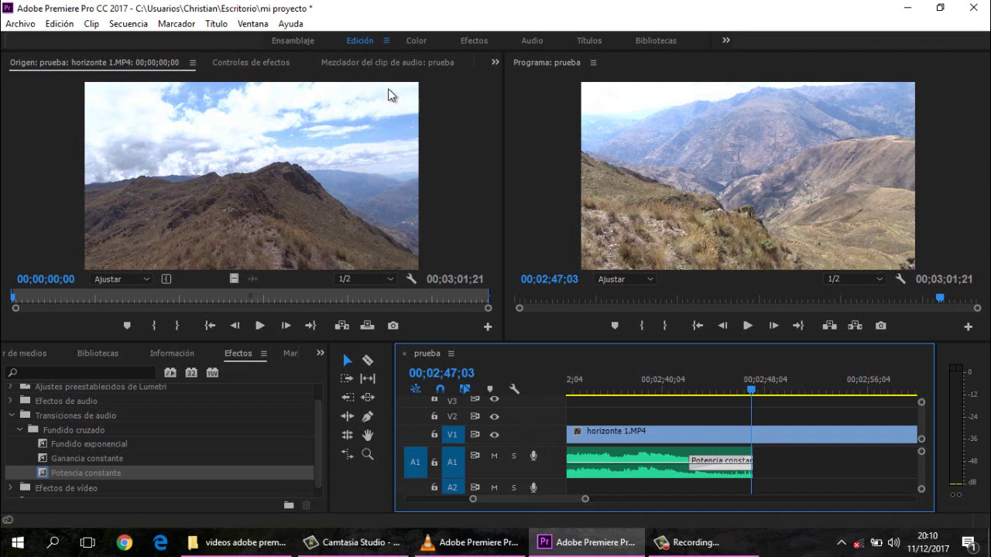
# Use the Audio workspace, arm Audio 2 (R) in the track mixer, and rewind the playhead
pyautogui.click(524, 40)
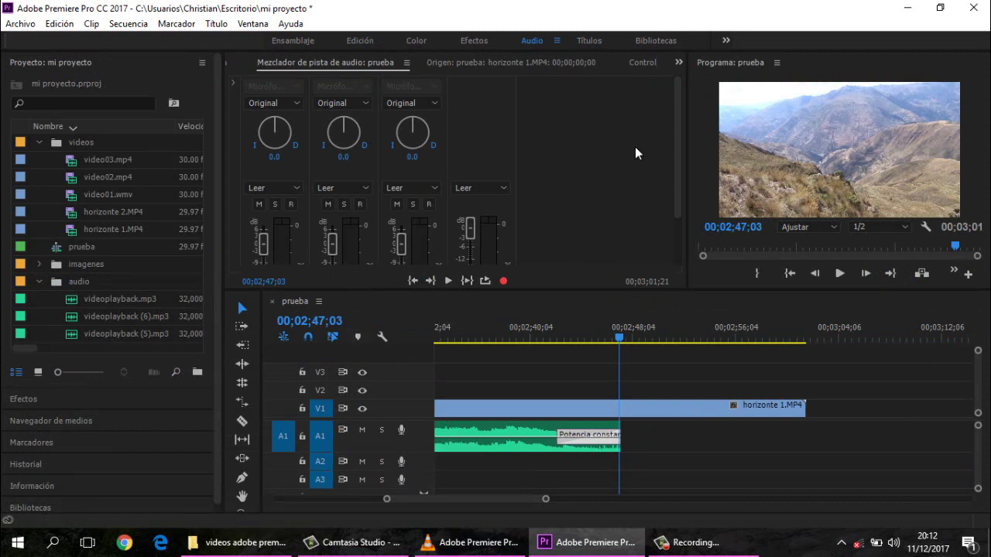
pyautogui.moveTo(677, 141); pyautogui.dragTo(680, 190)
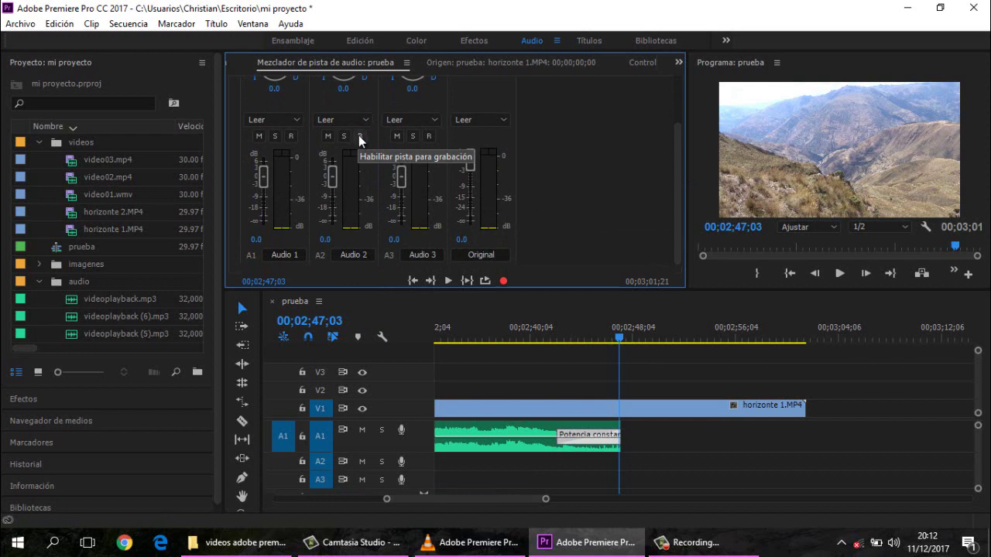
pyautogui.click(359, 135)
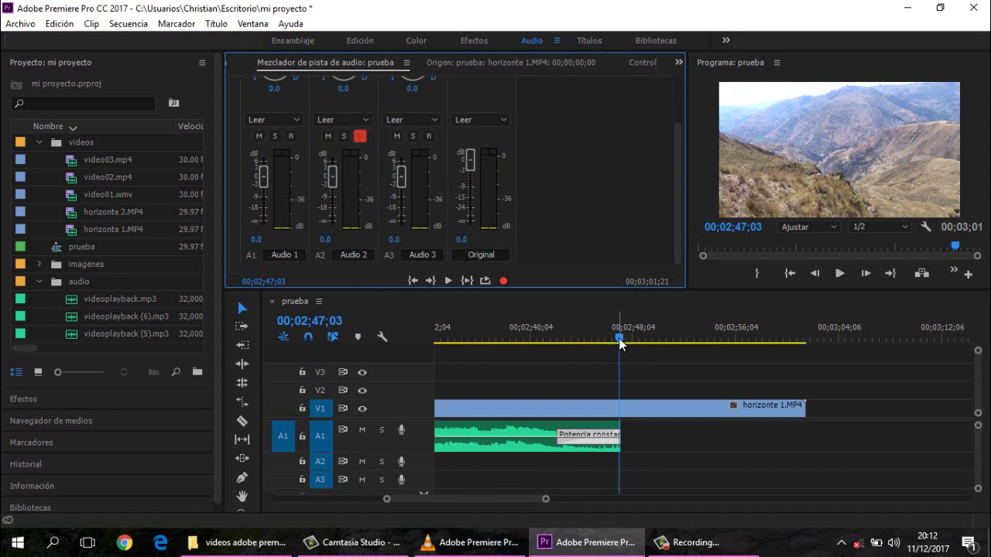
pyautogui.moveTo(619, 343); pyautogui.dragTo(476, 336)
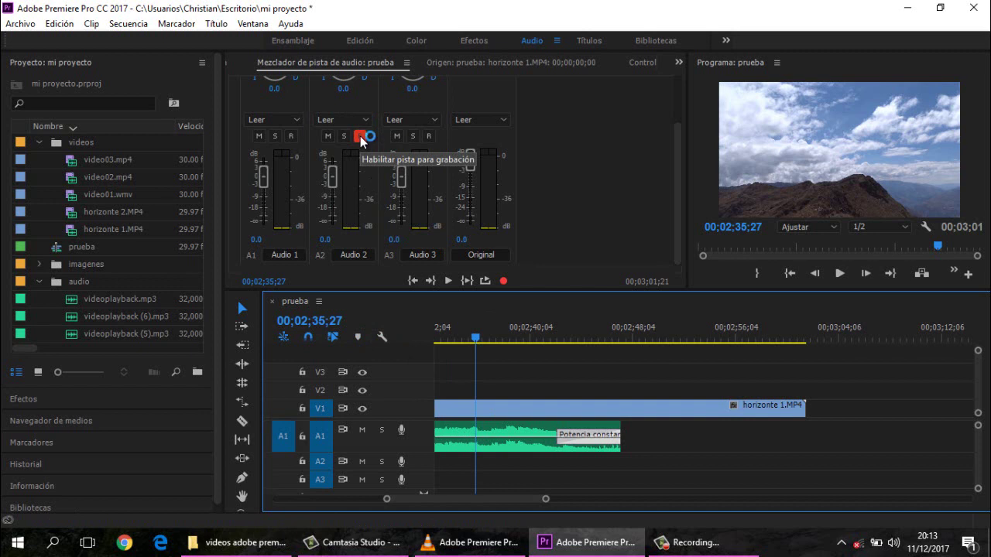
# Record a short voiceover onto A2 from the Audio Track Mixer, creating Audio 2_9.wav
pyautogui.click(504, 281)
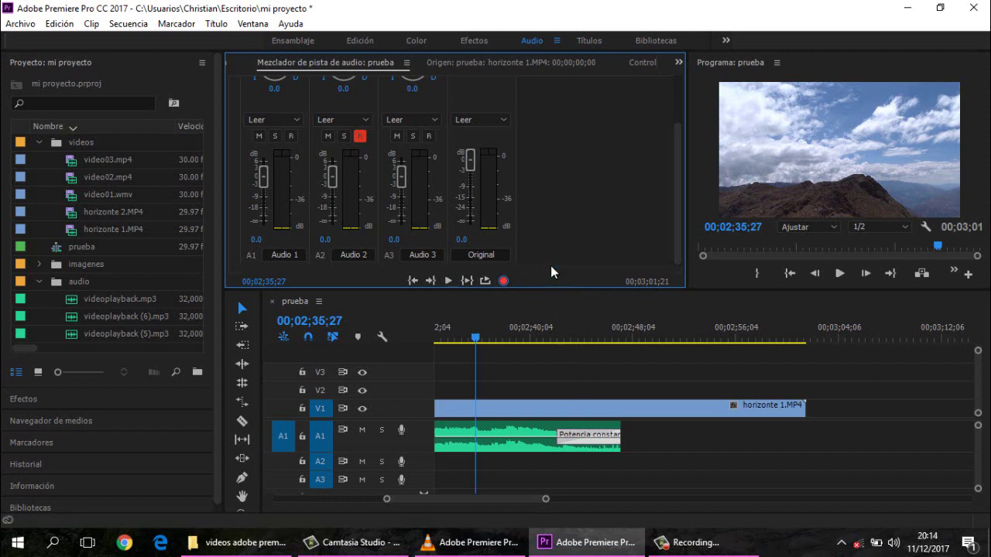
pyautogui.click(449, 280)
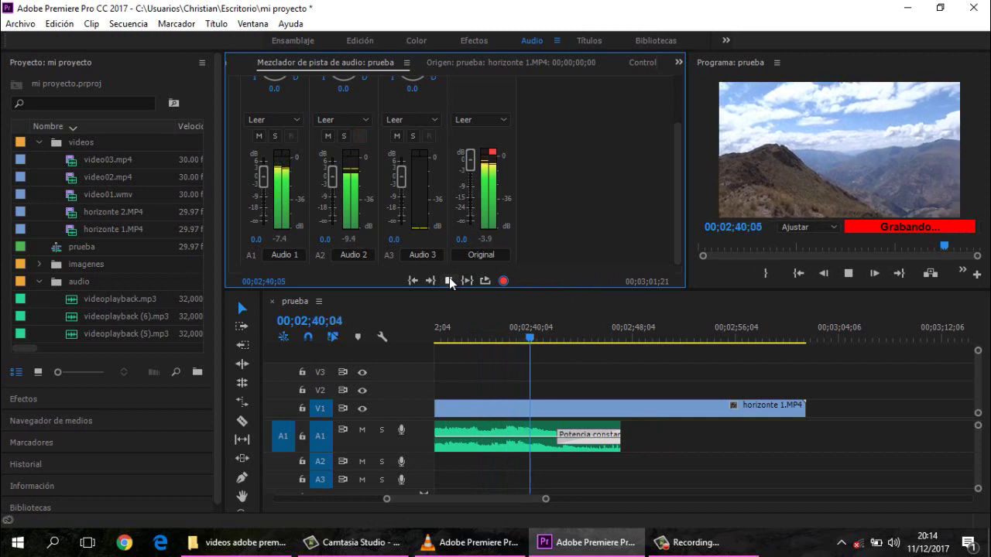
pyautogui.click(449, 280)
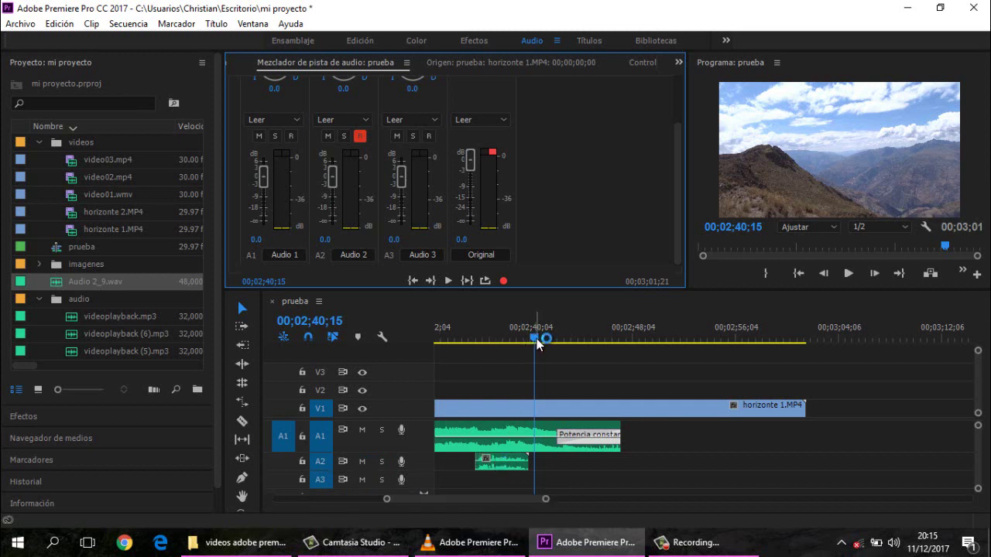
pyautogui.moveTo(536, 336); pyautogui.dragTo(465, 349)
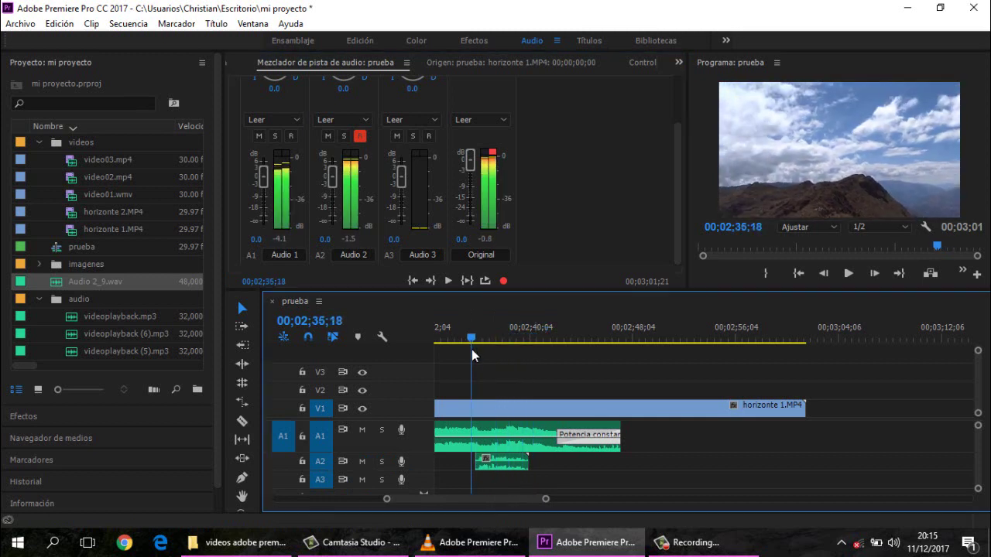
pyautogui.click(847, 271)
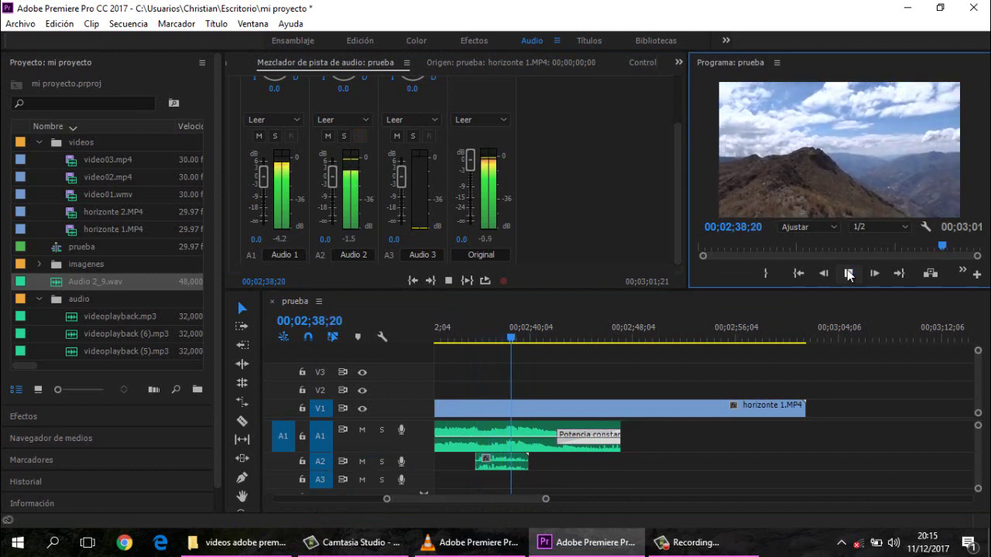
pyautogui.click(848, 274)
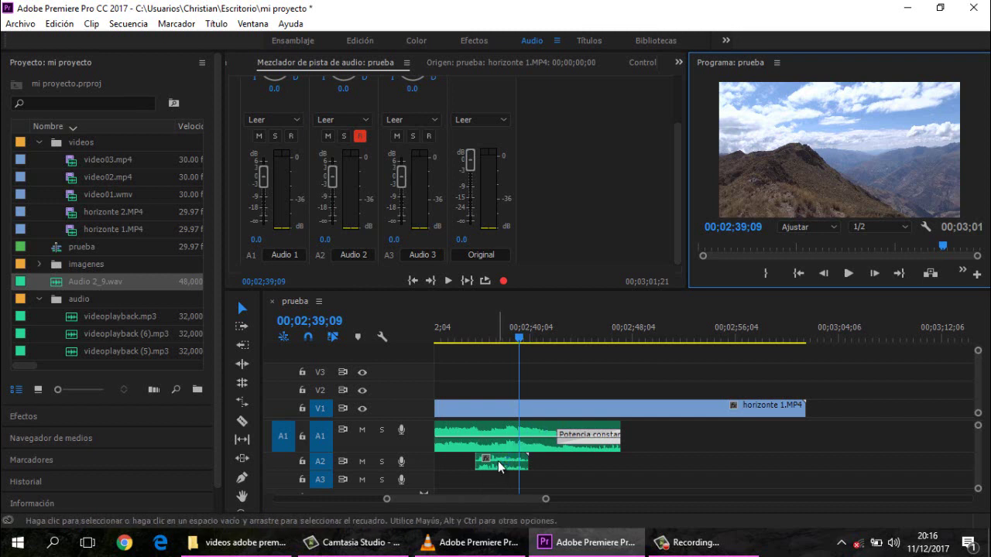
pyautogui.click(463, 455)
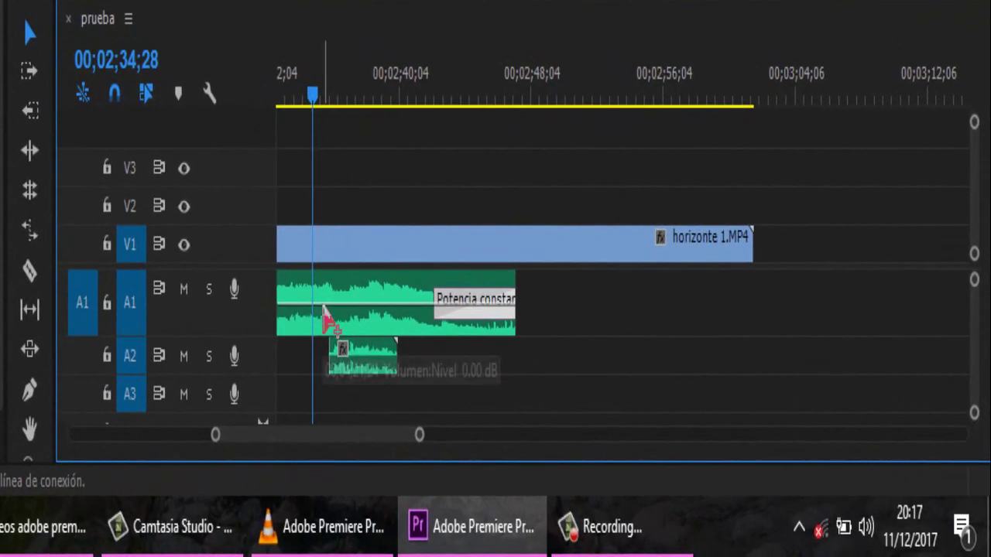
# Add four volume keyframes on the A1 music and pull the middle section down to about -22.27 dB
pyautogui.keyDown('ctrl'); pyautogui.click(324, 306); pyautogui.keyUp('ctrl')
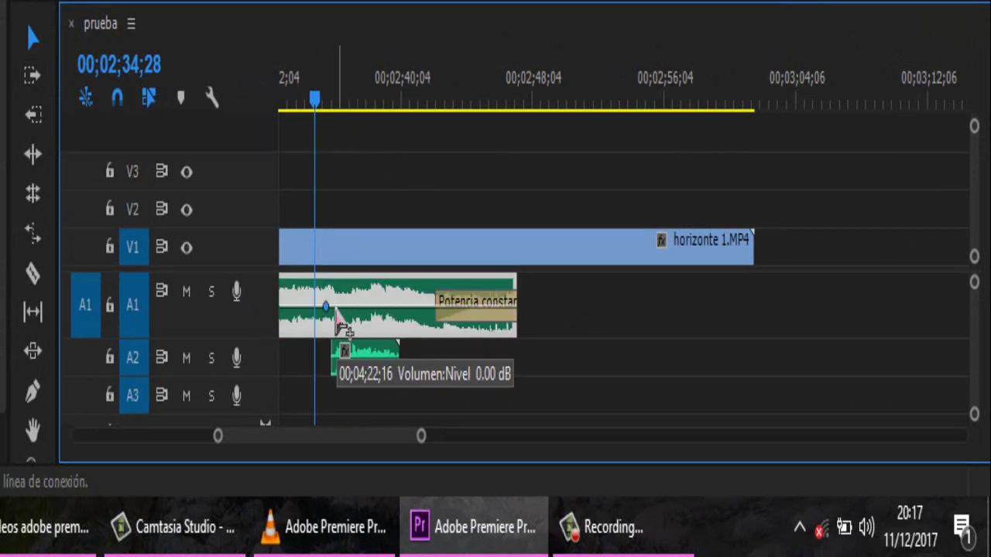
pyautogui.keyDown('ctrl'); pyautogui.click(338, 307); pyautogui.keyUp('ctrl')
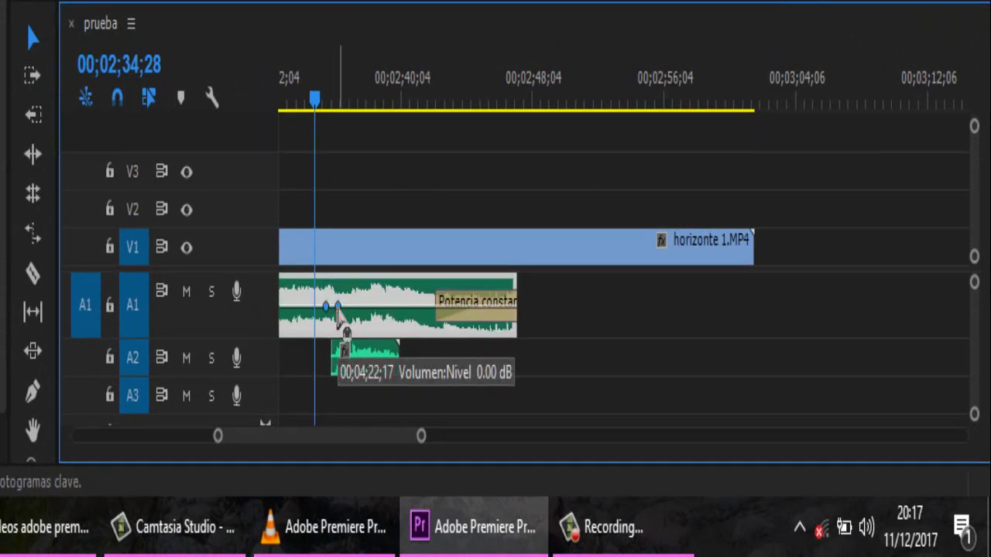
pyautogui.keyDown('ctrl'); pyautogui.click(389, 308); pyautogui.keyUp('ctrl')
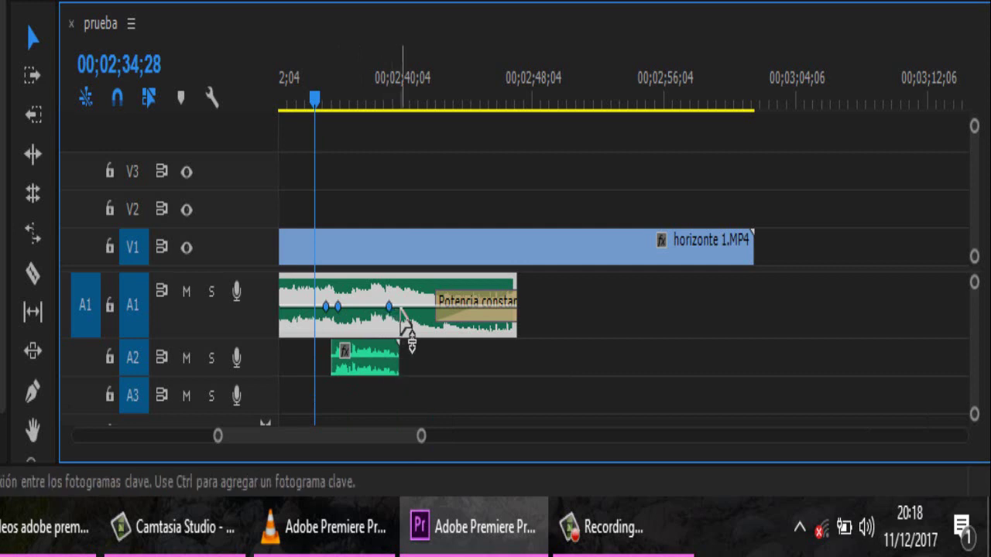
pyautogui.keyDown('ctrl'); pyautogui.click(409, 307); pyautogui.keyUp('ctrl')
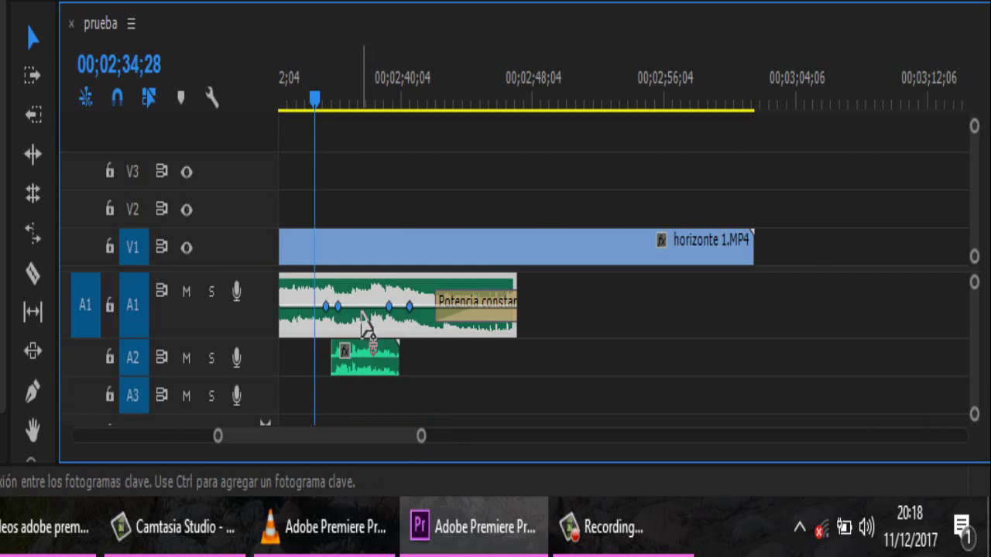
pyautogui.moveTo(361, 308); pyautogui.dragTo(362, 328)
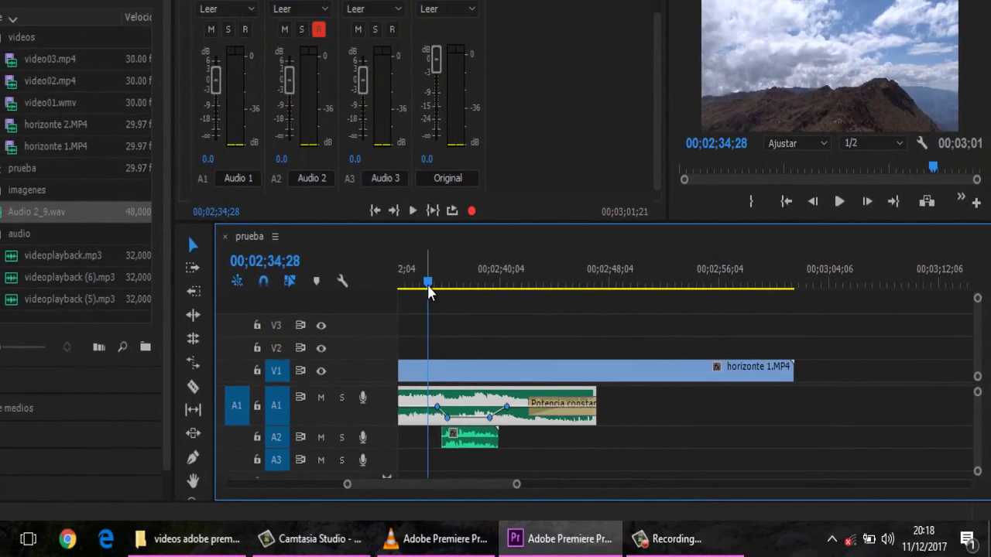
pyautogui.moveTo(430, 288); pyautogui.dragTo(423, 288)
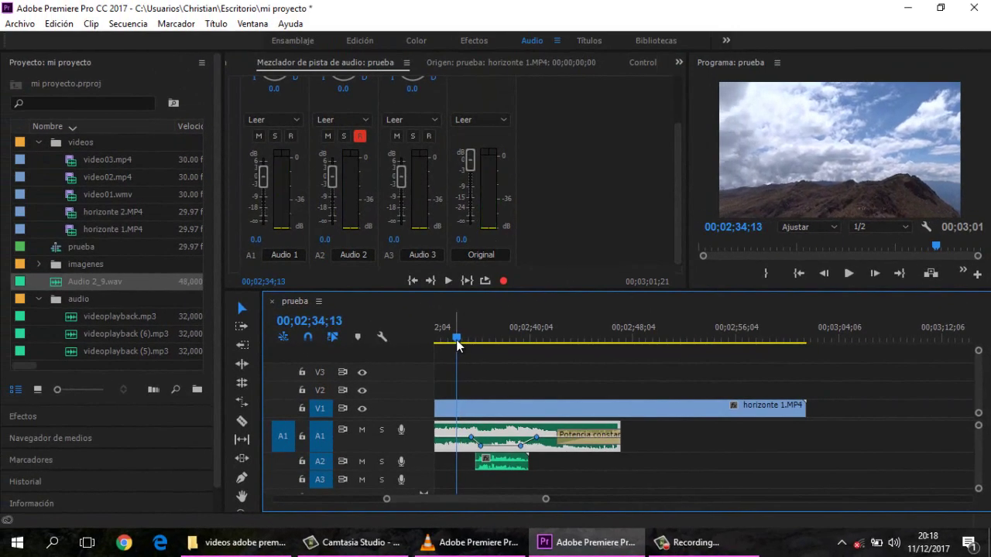
pyautogui.click(847, 275)
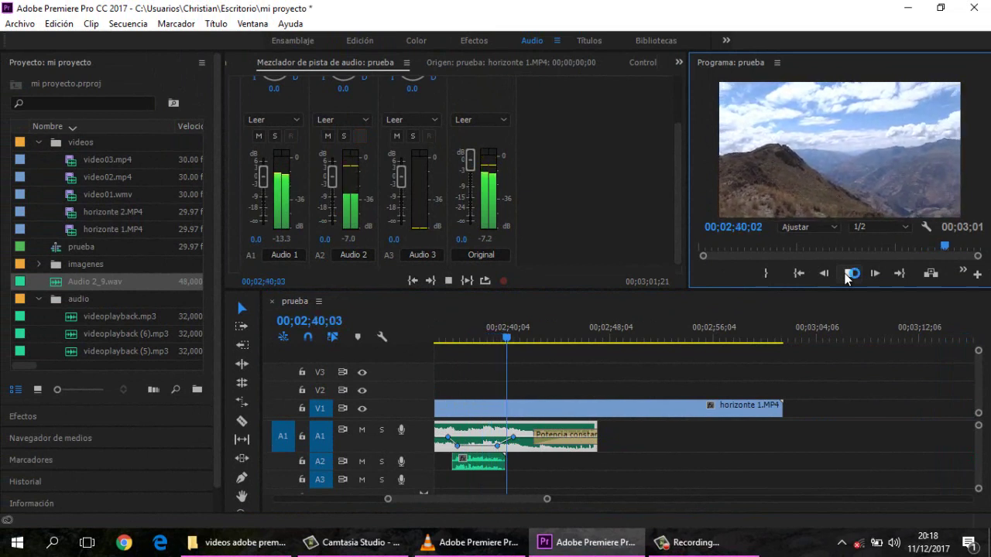
pyautogui.click(849, 274)
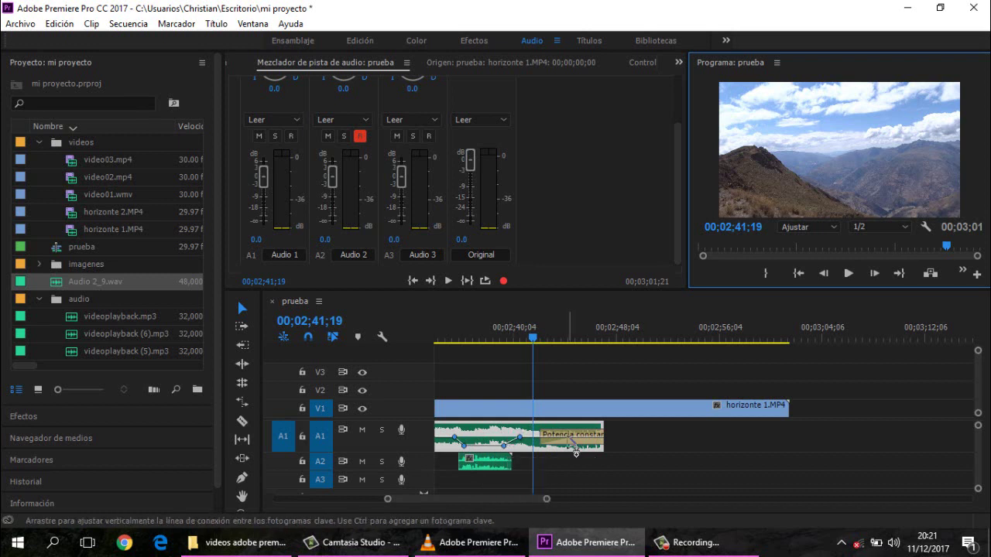
pyautogui.click(511, 440)
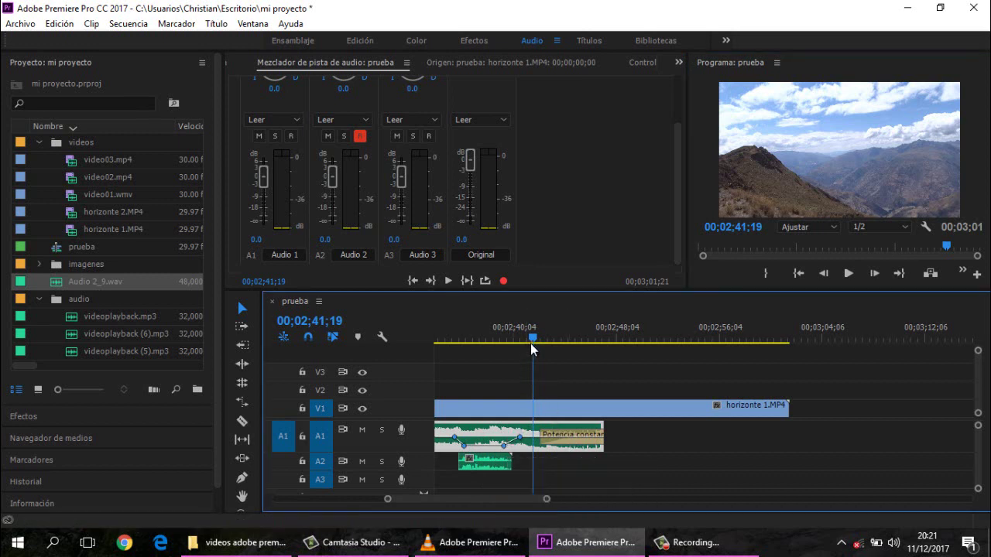
pyautogui.moveTo(532, 341); pyautogui.dragTo(443, 345)
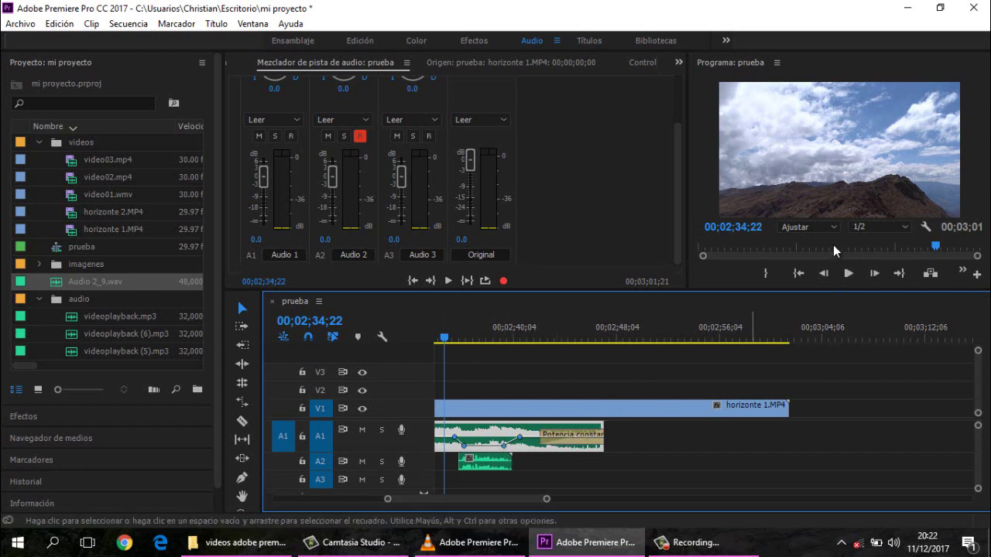
pyautogui.click(848, 274)
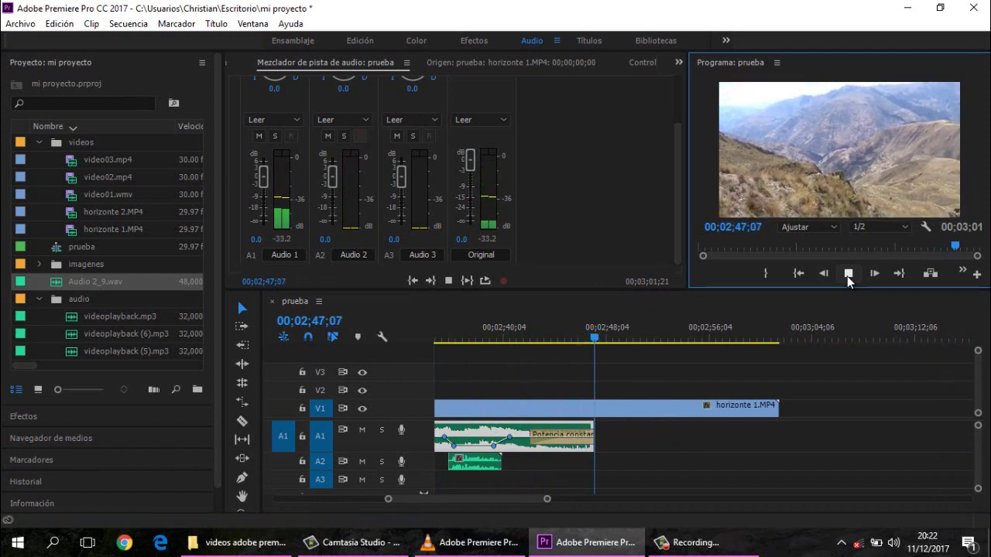
pyautogui.click(847, 275)
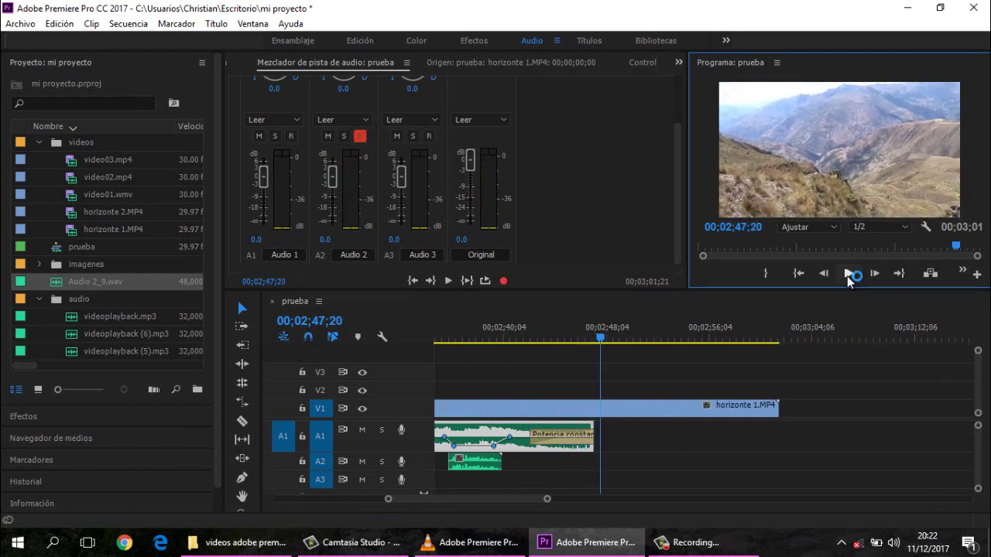